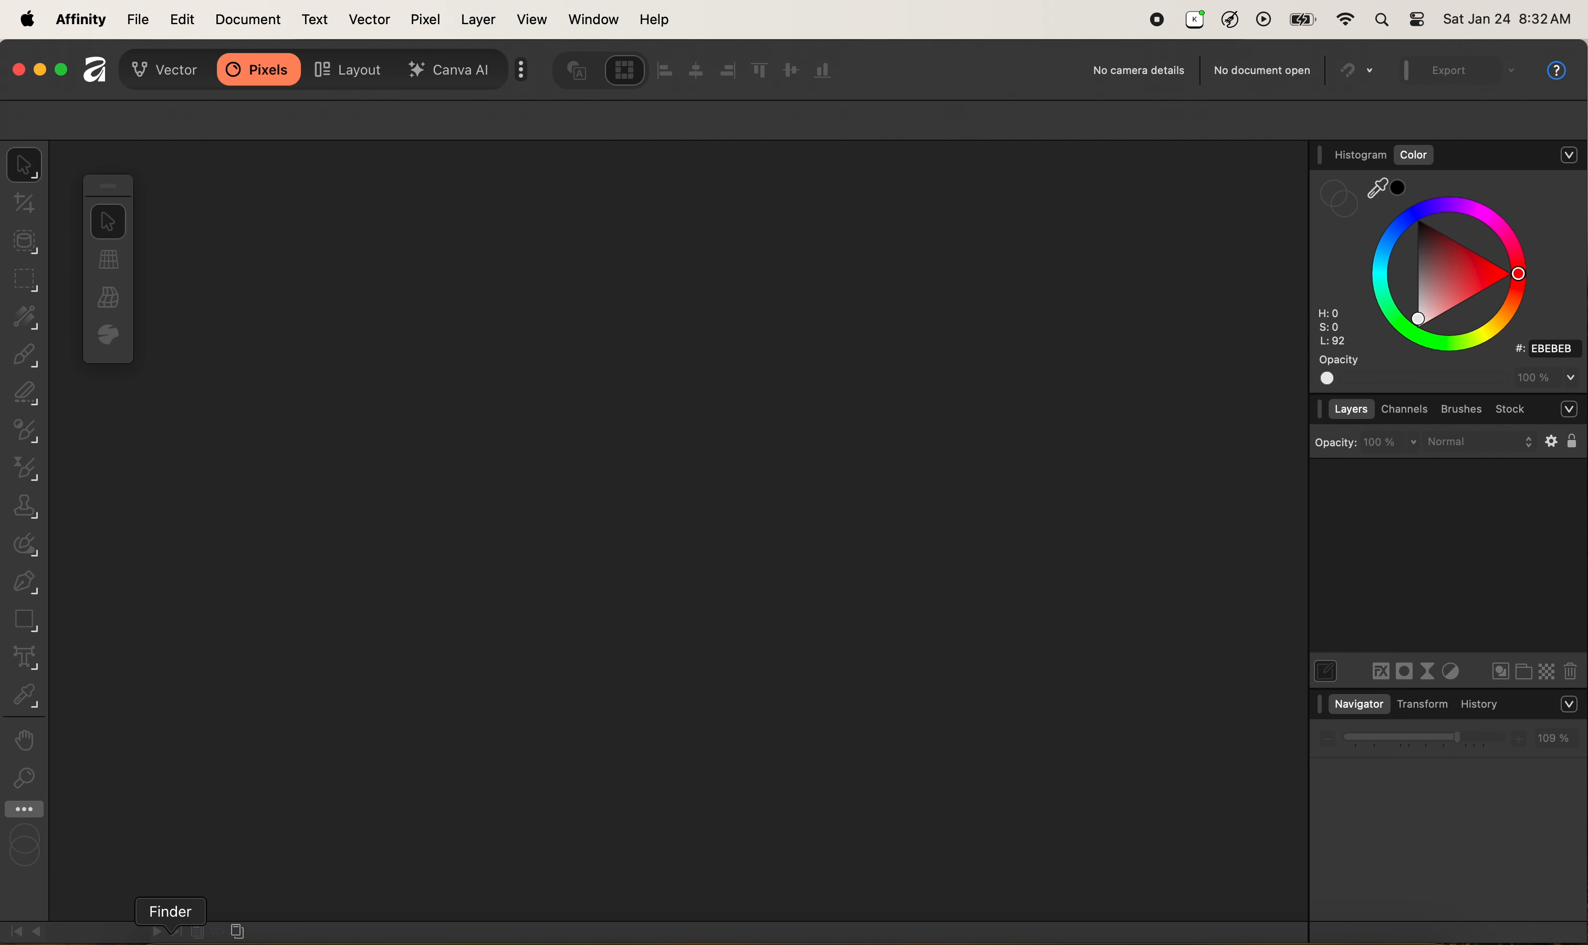
Switch to Finder, preview Image 0.png through Image 5.png in the Stack Images folder, and return to Affinity
click(171, 934)
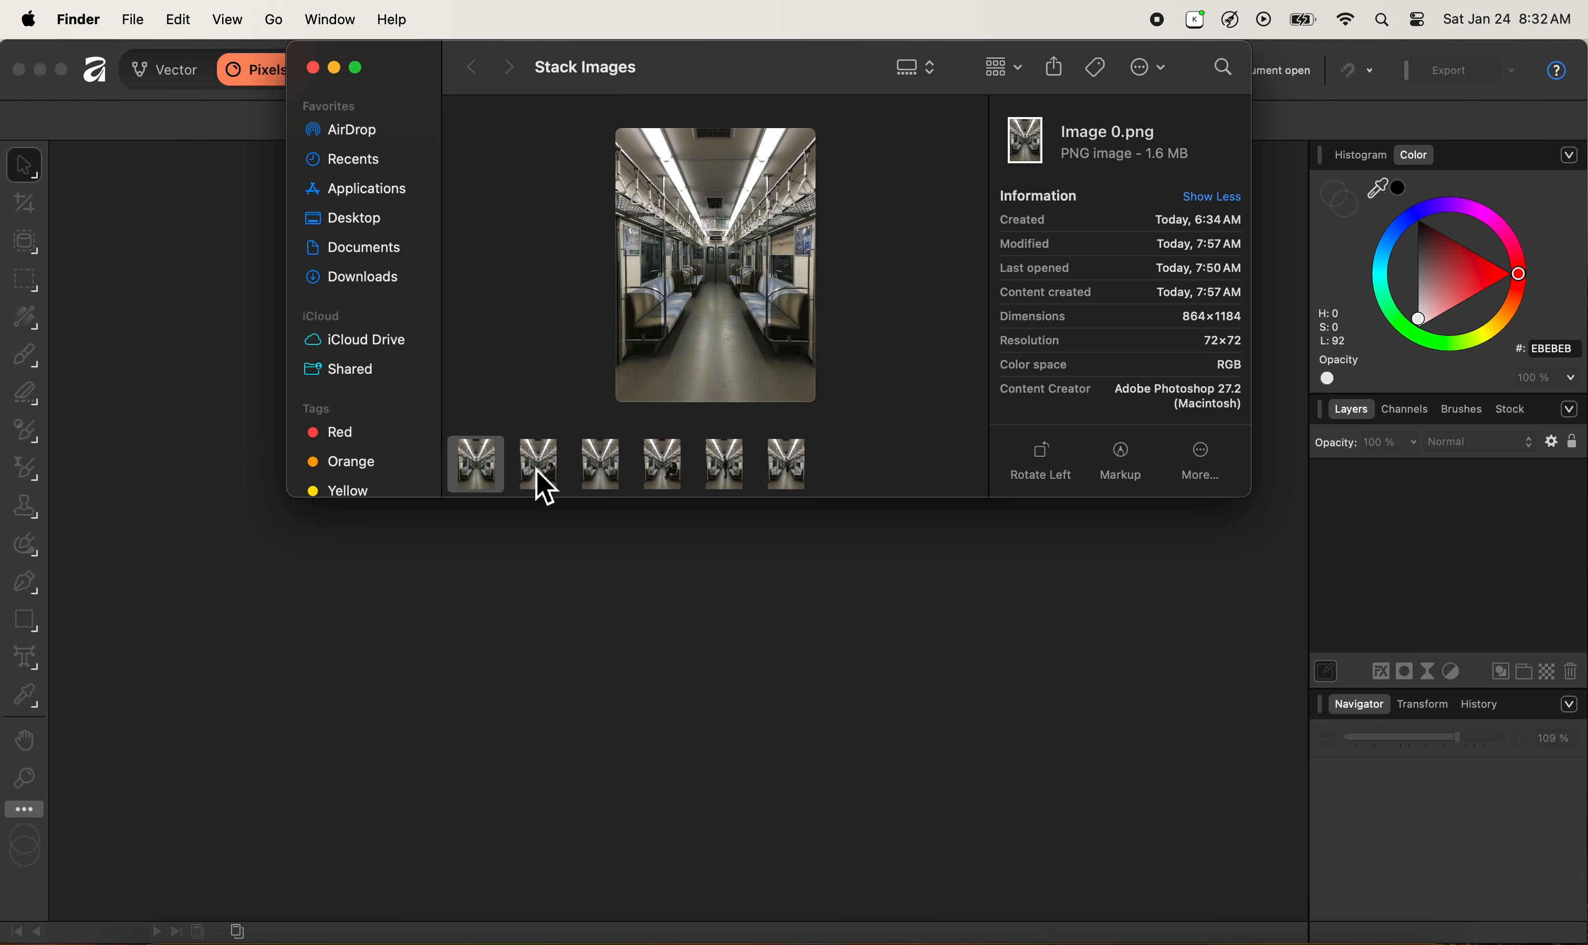
click(546, 482)
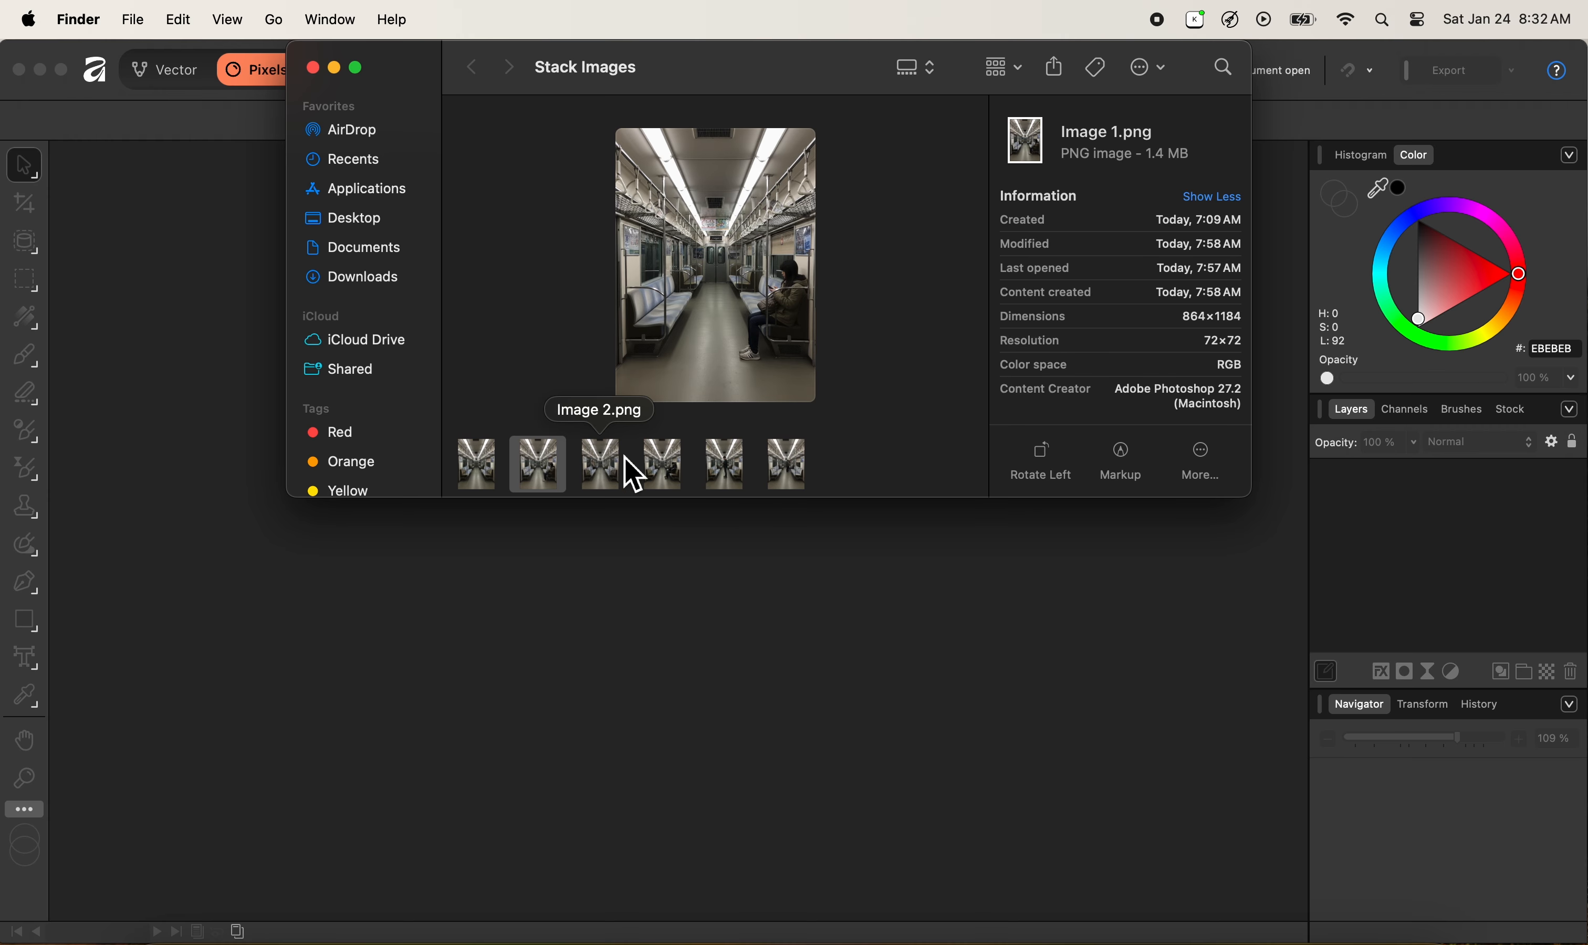
click(621, 484)
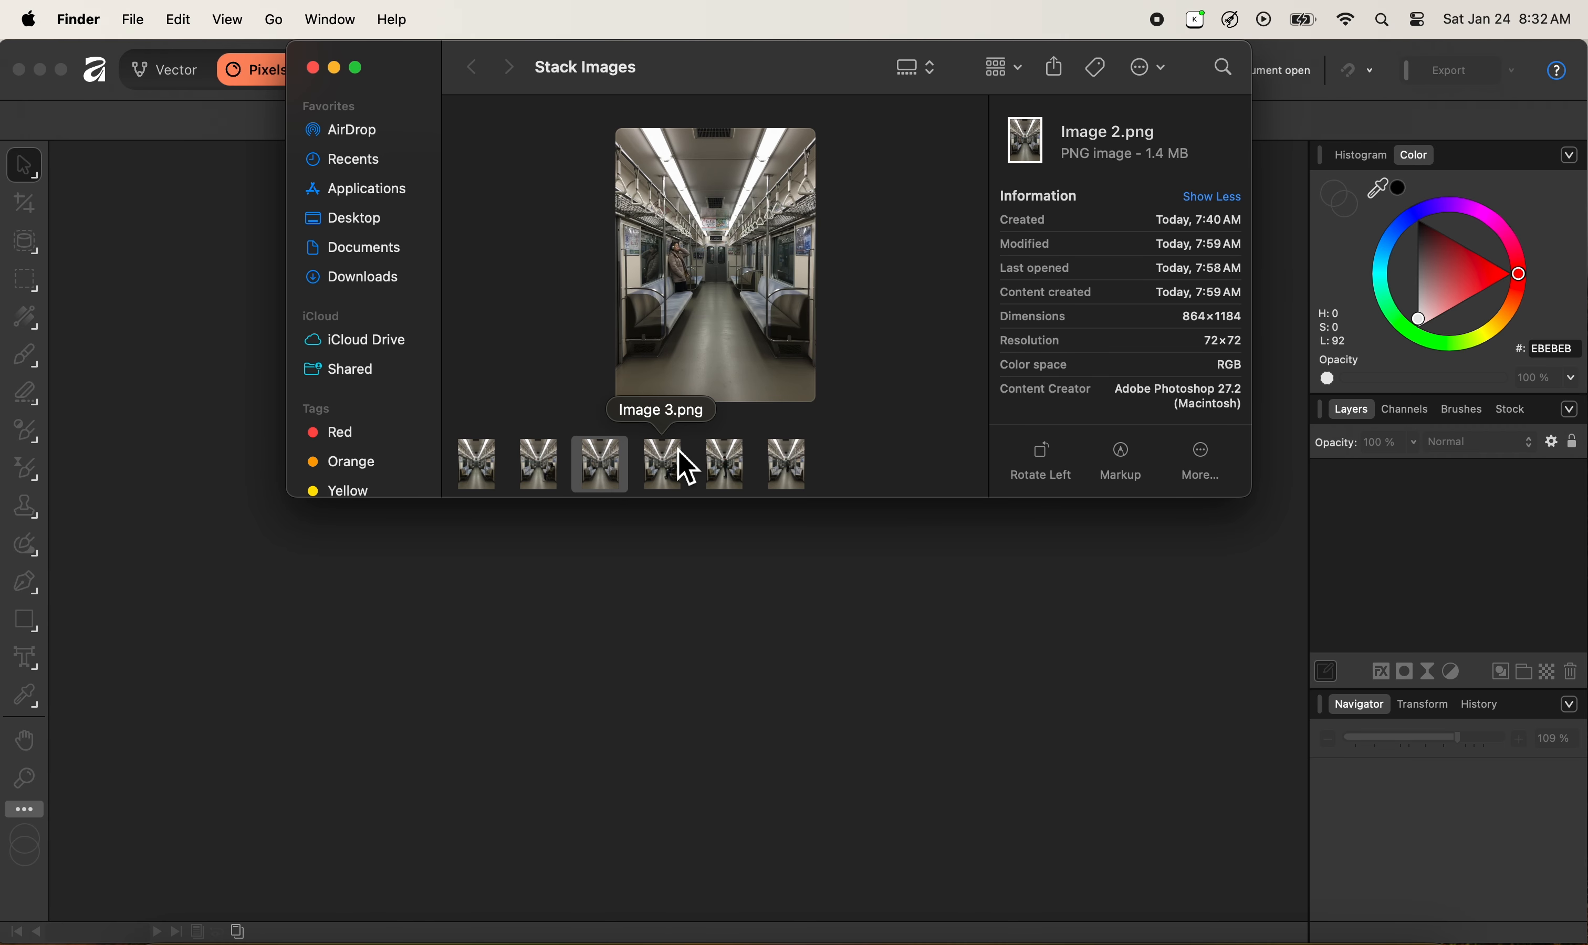
click(671, 482)
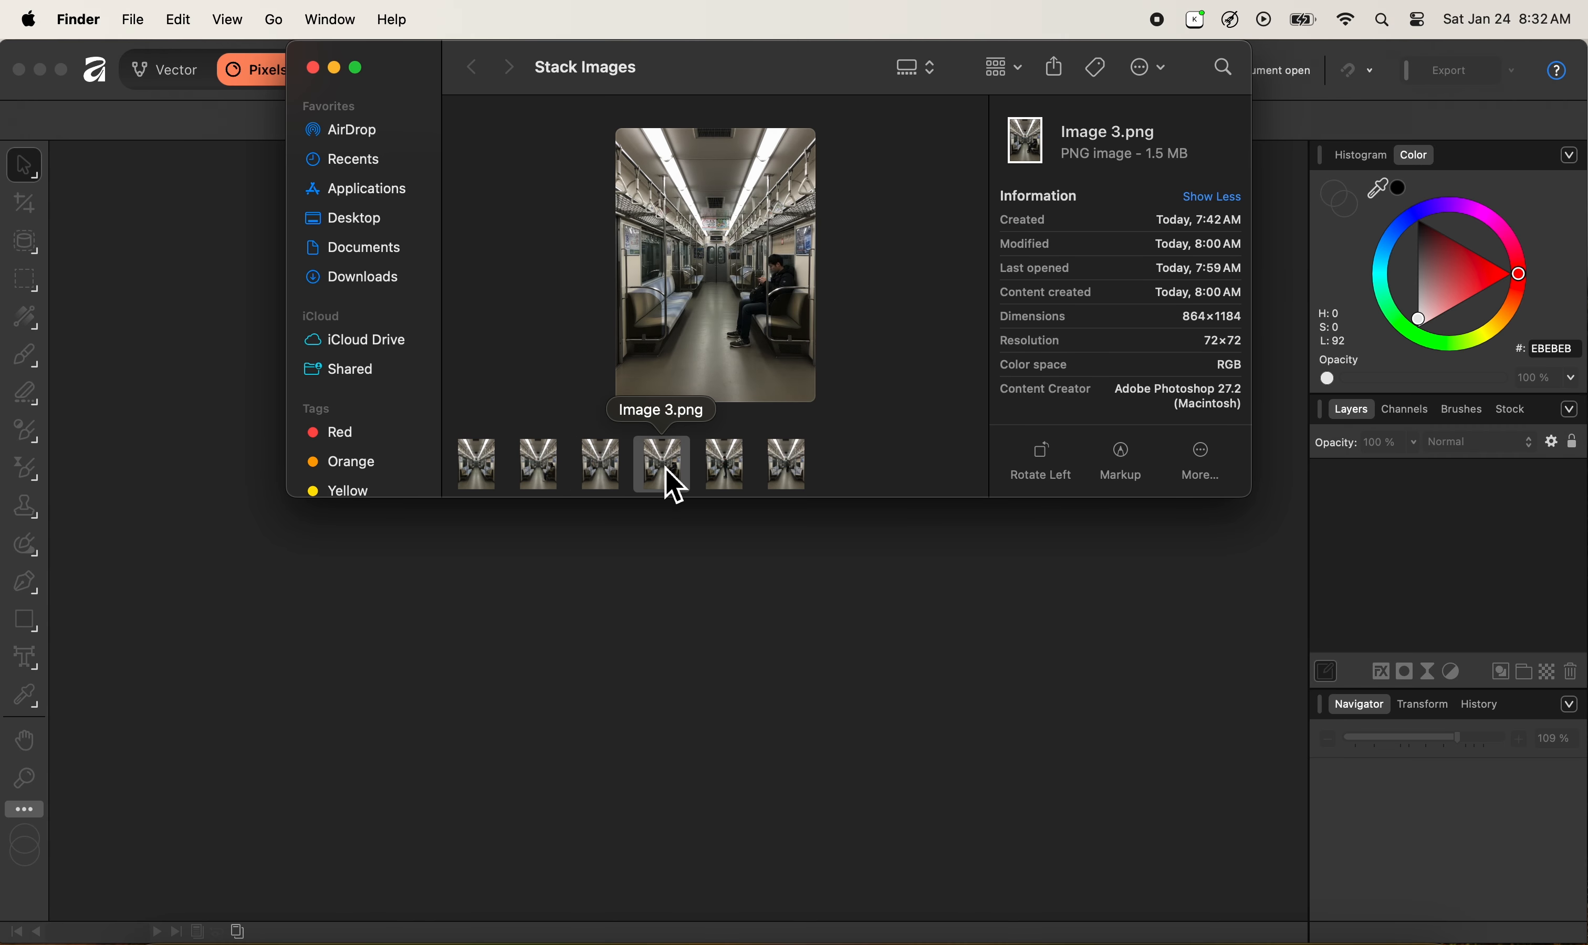
double_click(735, 467)
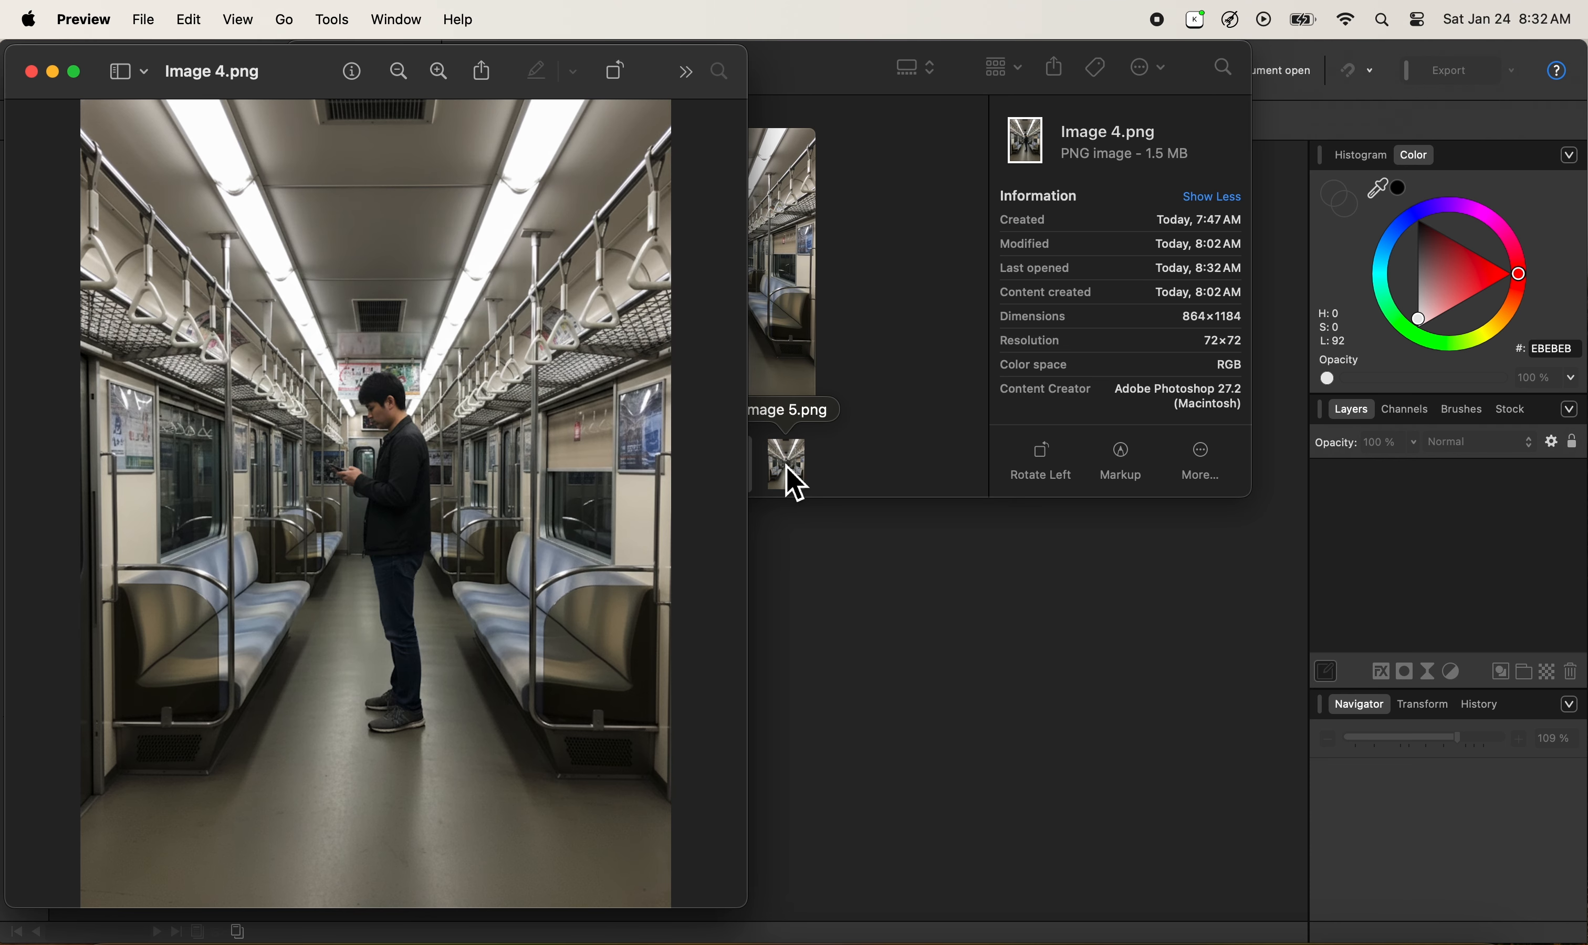
key(super+w)
click(789, 474)
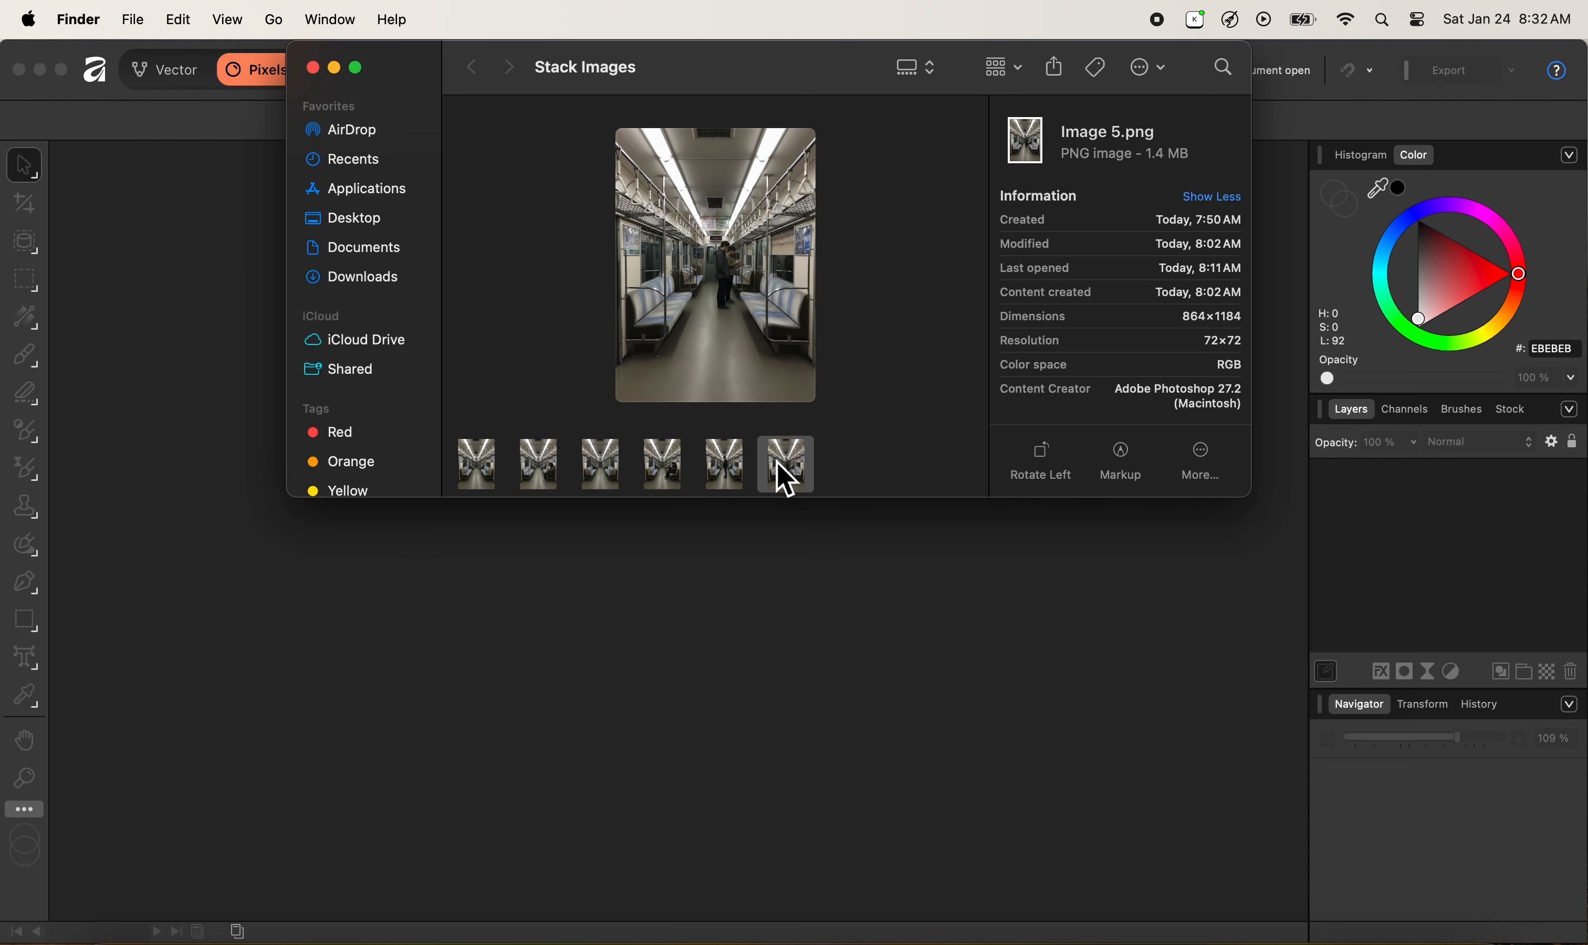
click(484, 468)
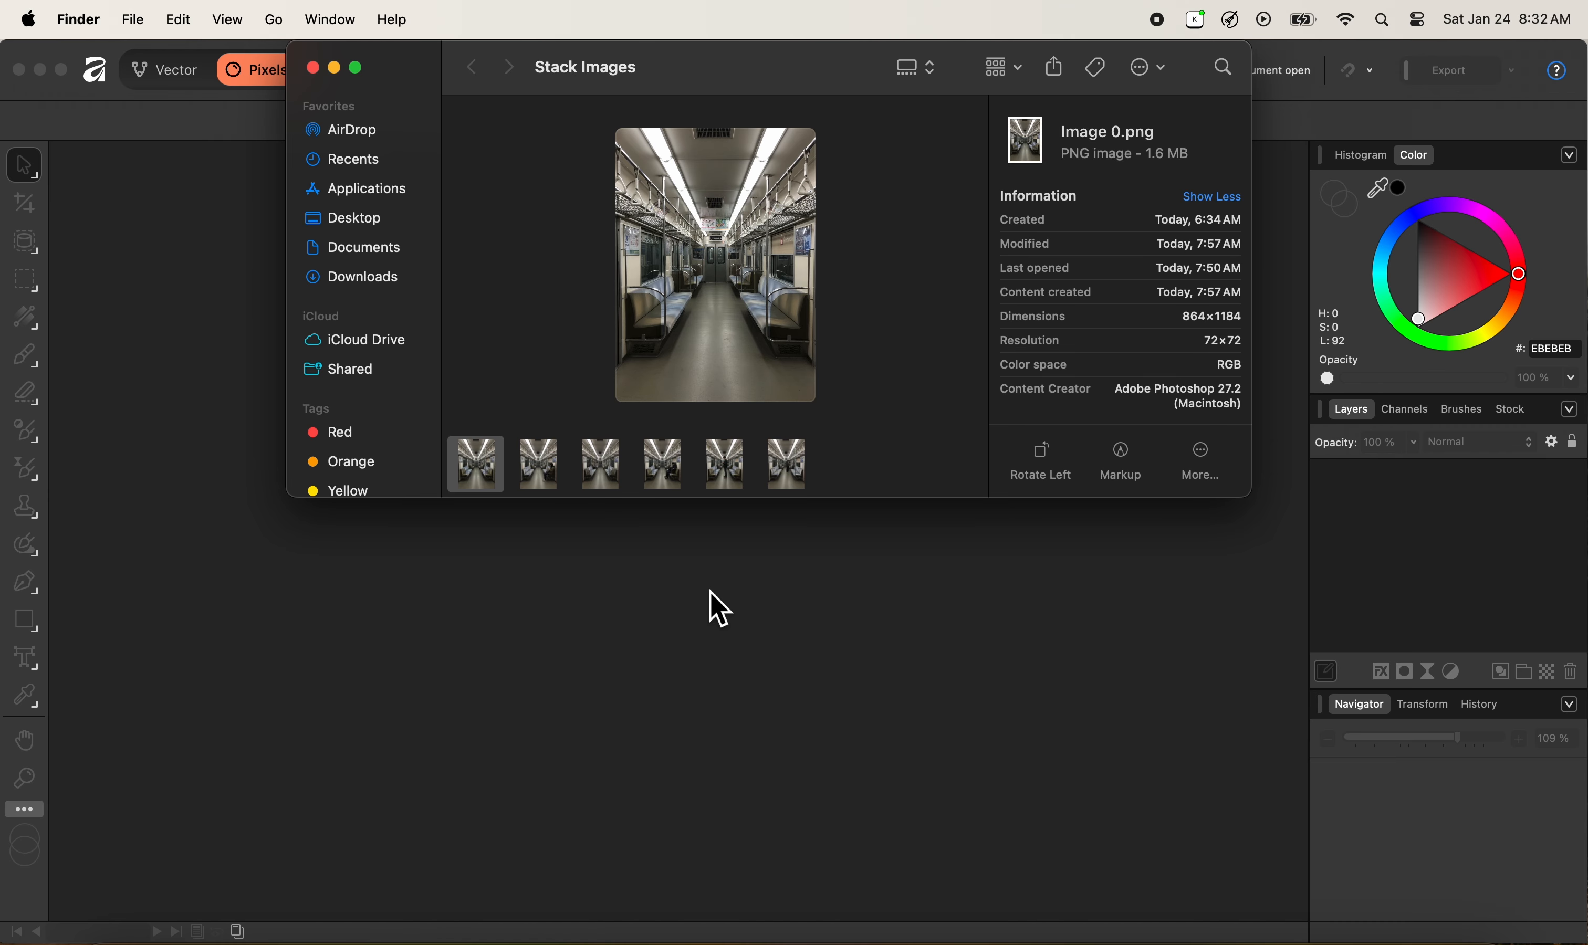
click(726, 614)
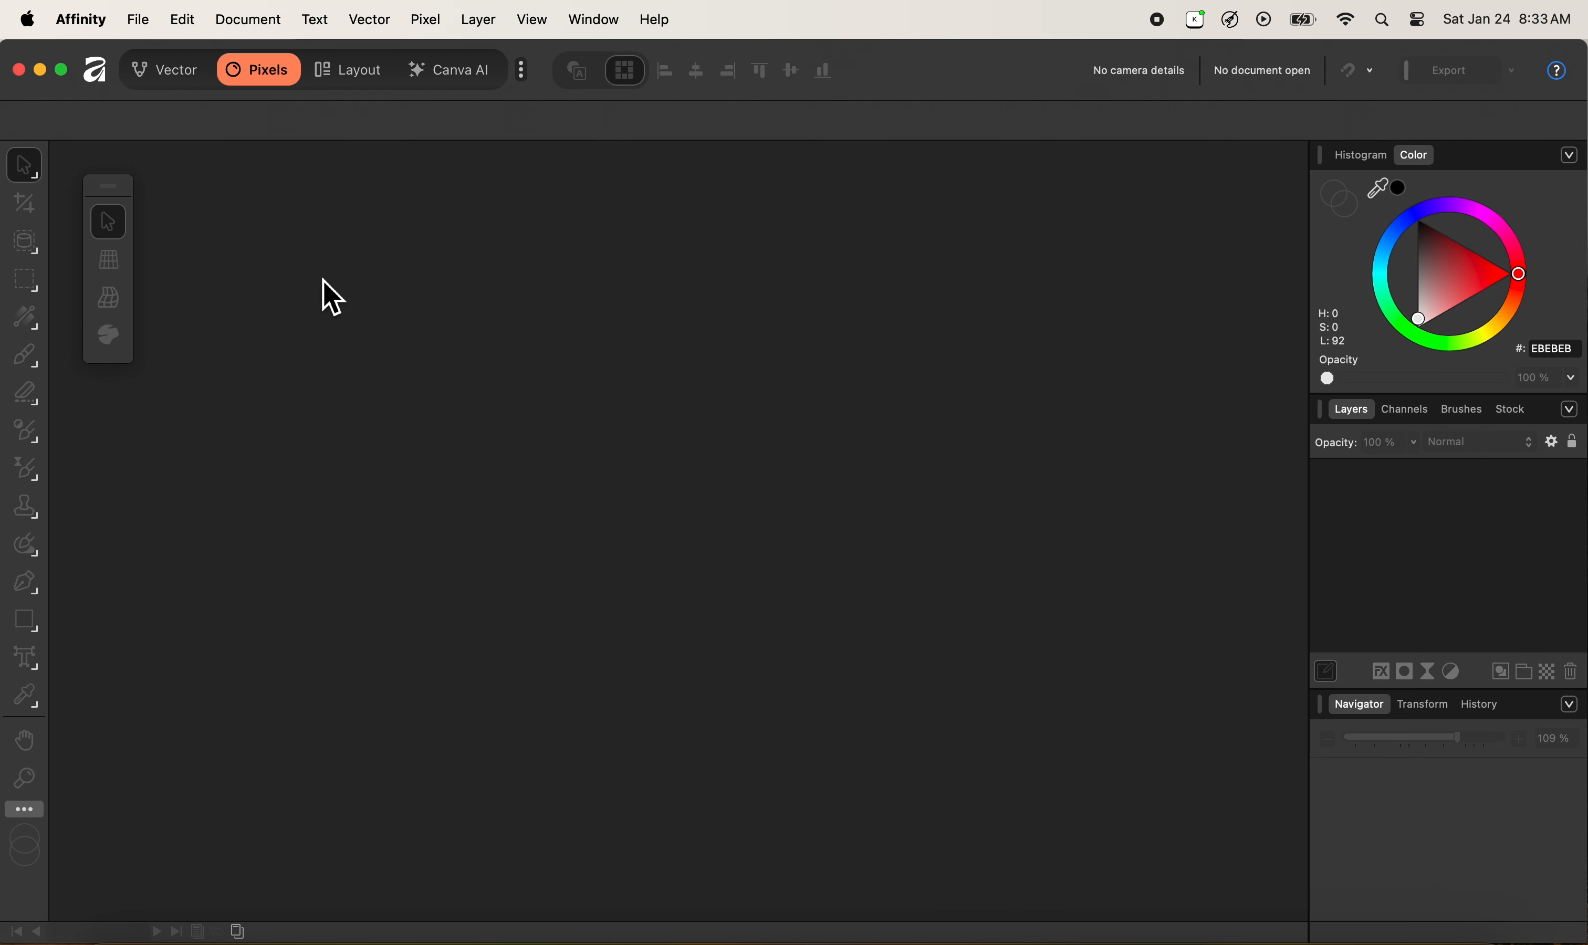
Create a new image stack from Image 0.png through Image 5.png in the Stack Images folder, using automatic Perspective alignment
click(139, 20)
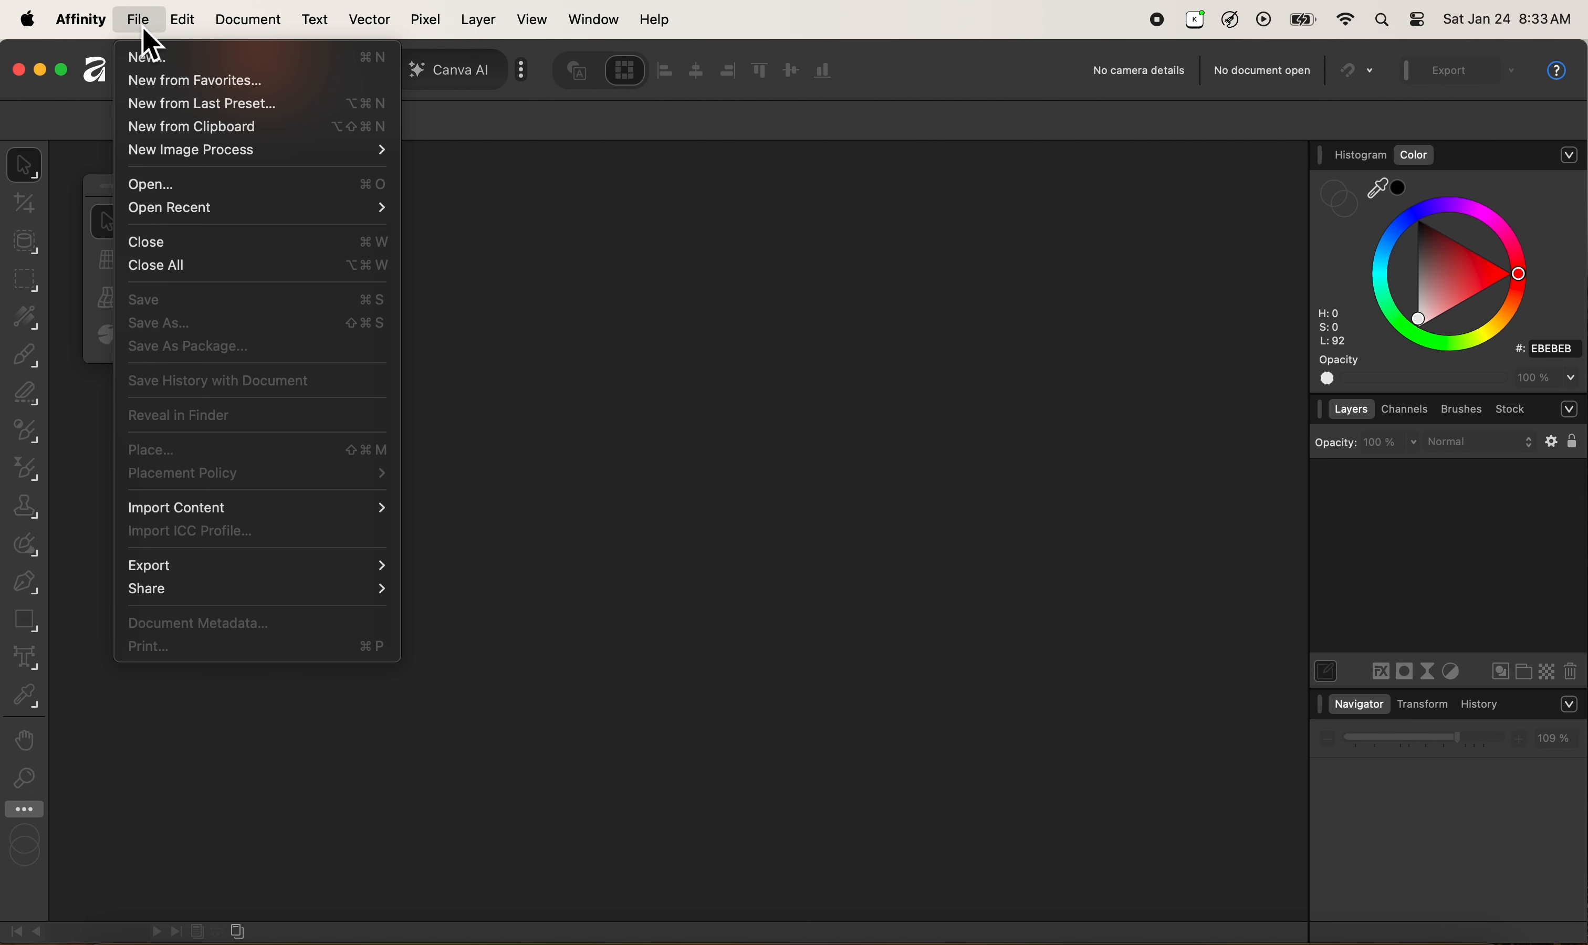
mouse_move(200, 151)
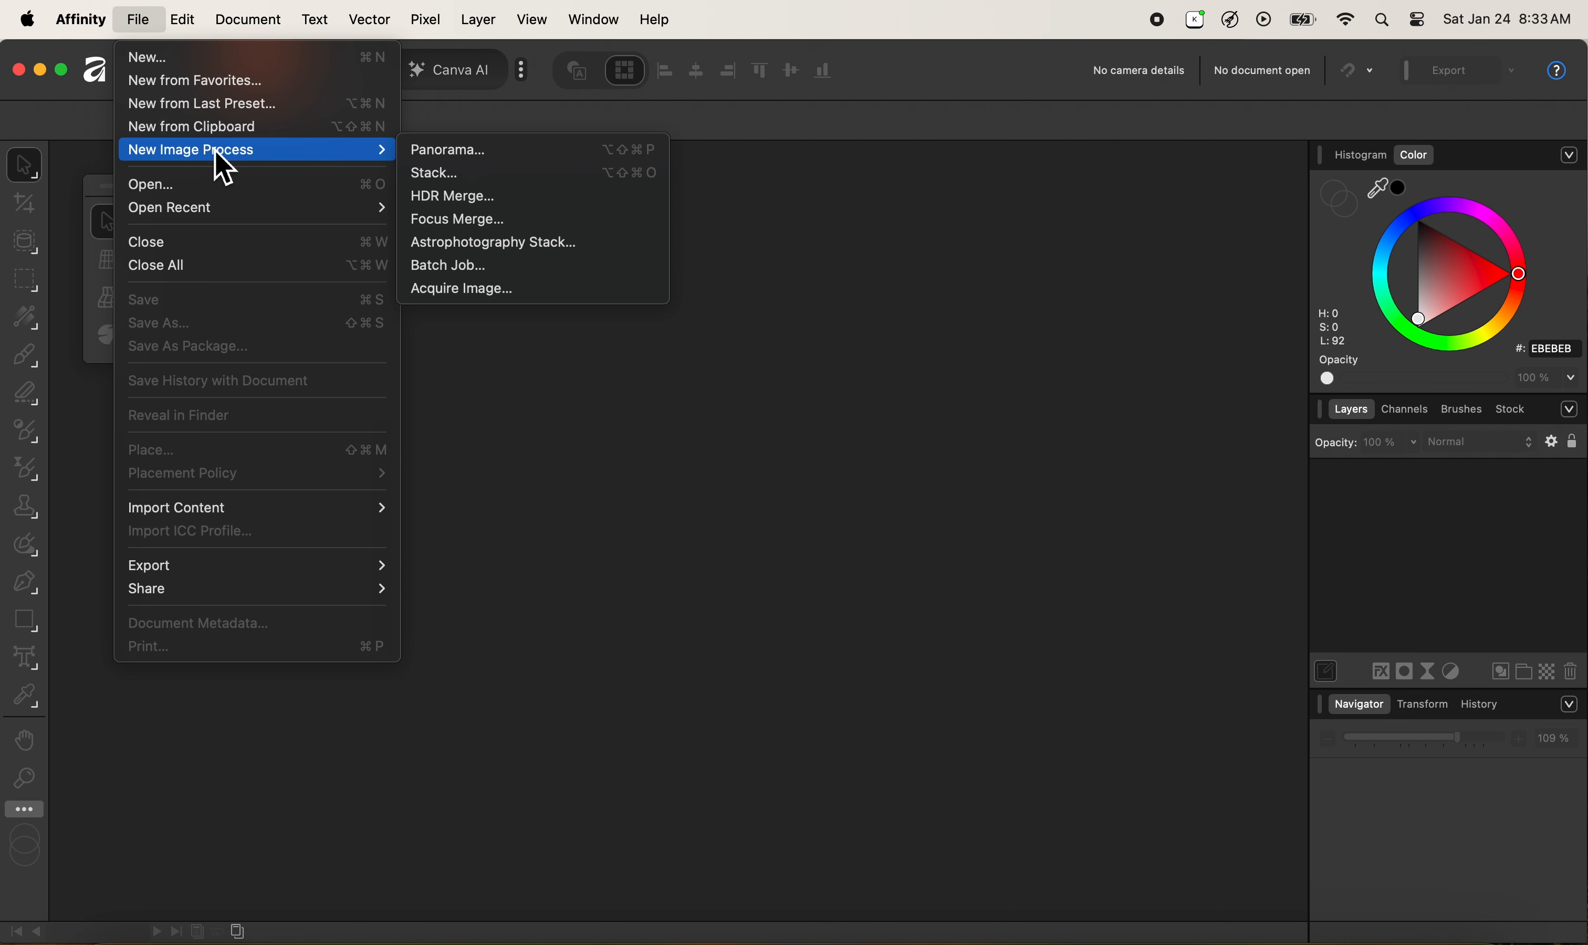
click(461, 180)
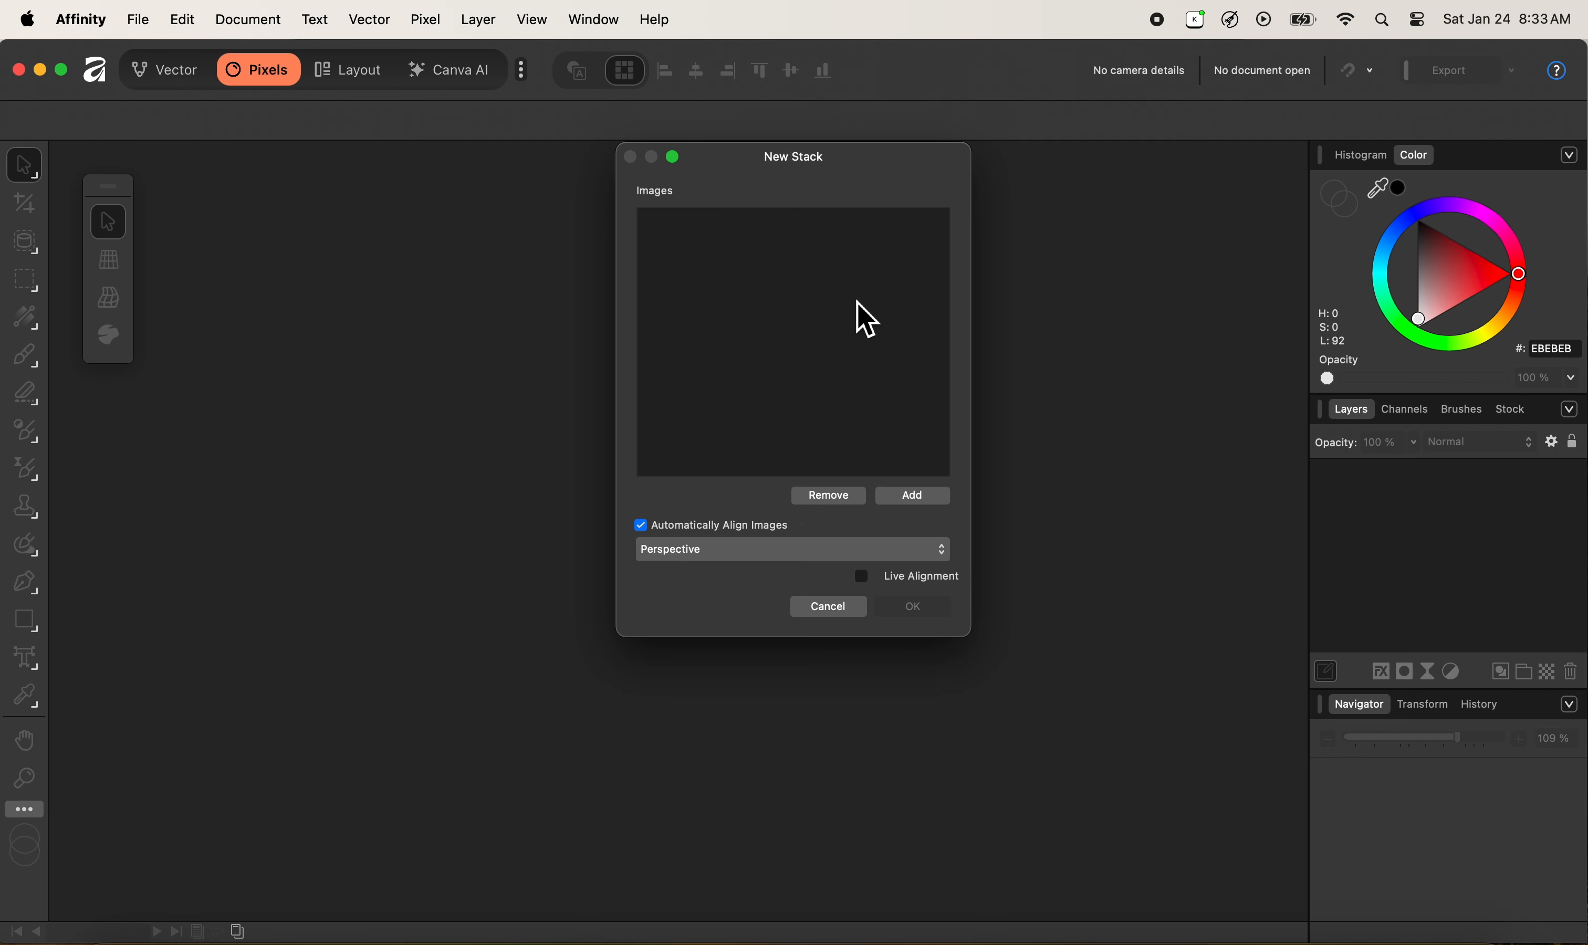
click(913, 498)
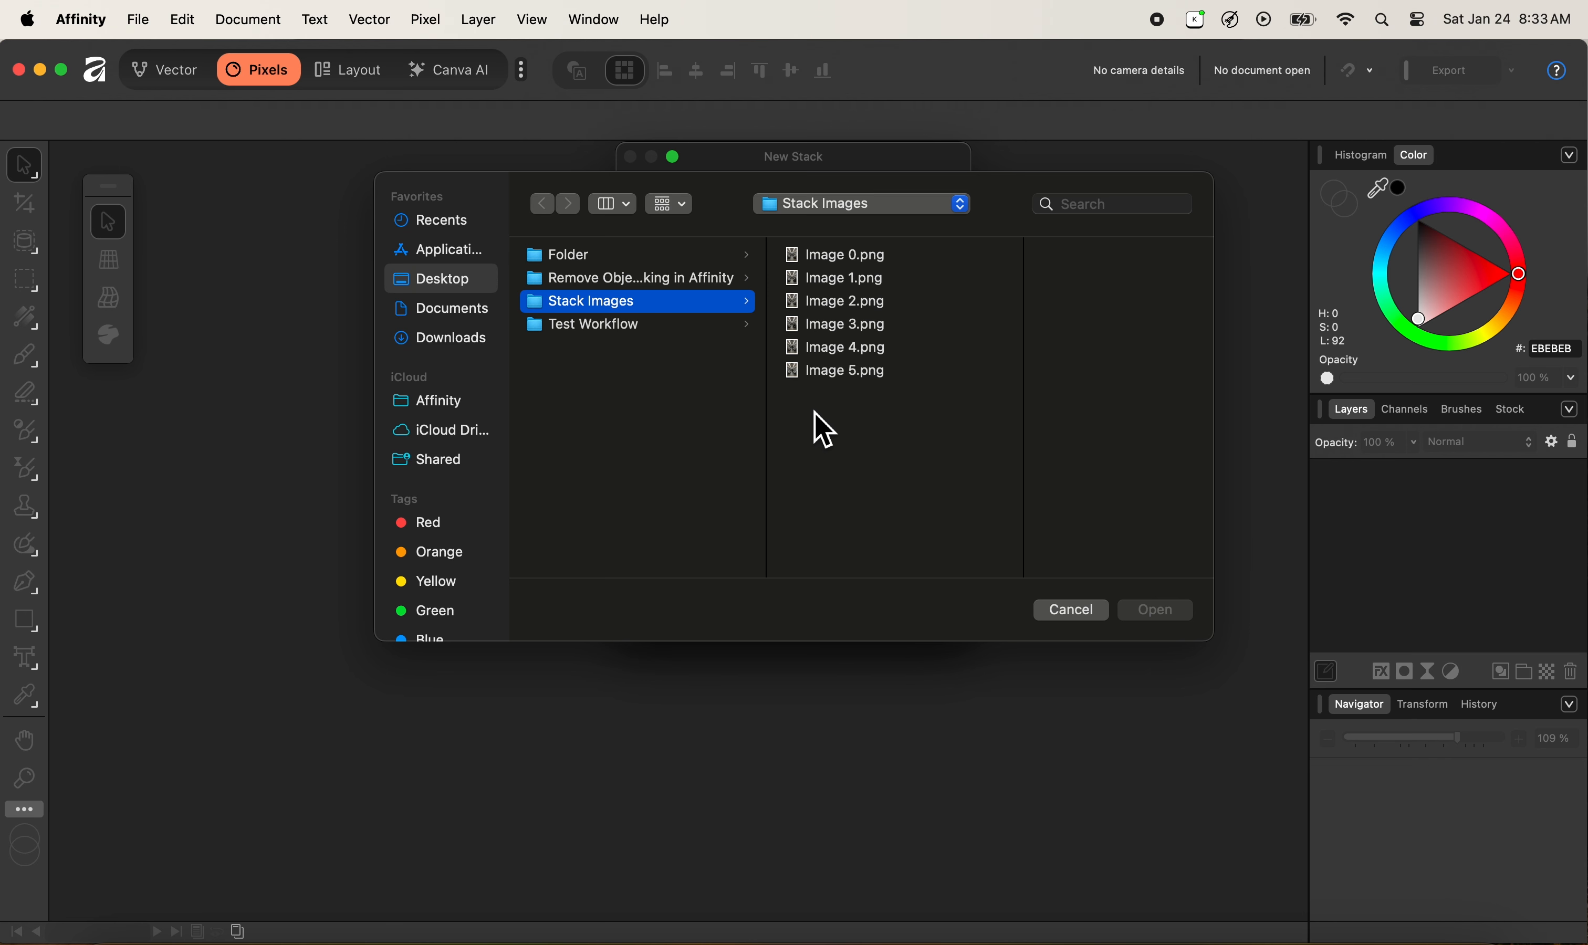
click(843, 371)
drag(842, 370, 925, 266)
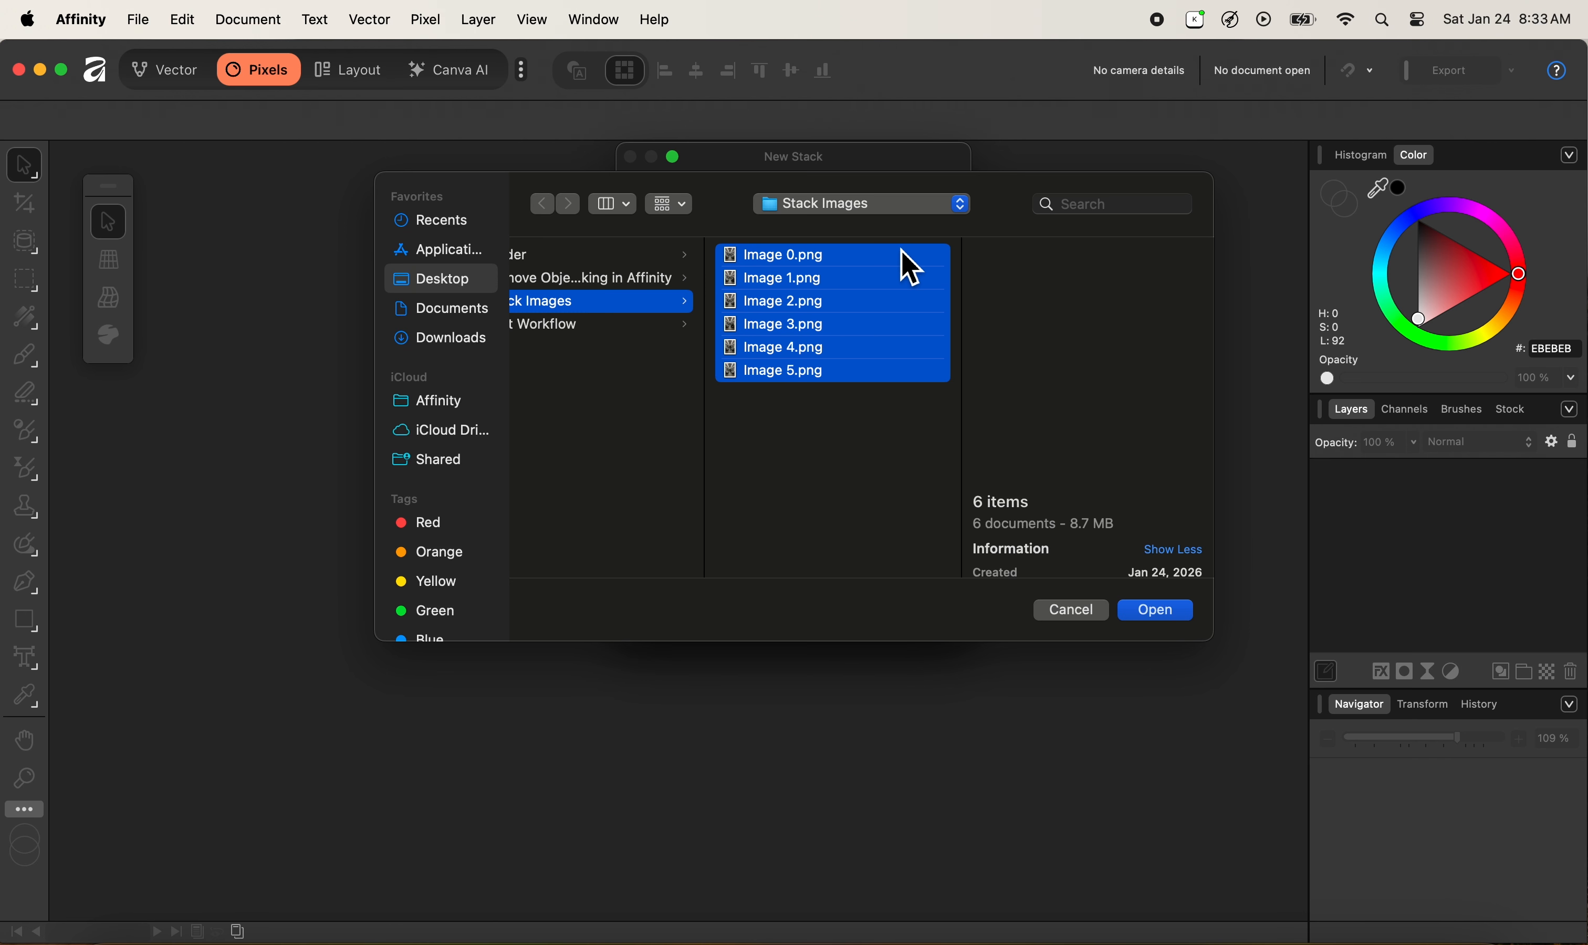
click(1170, 613)
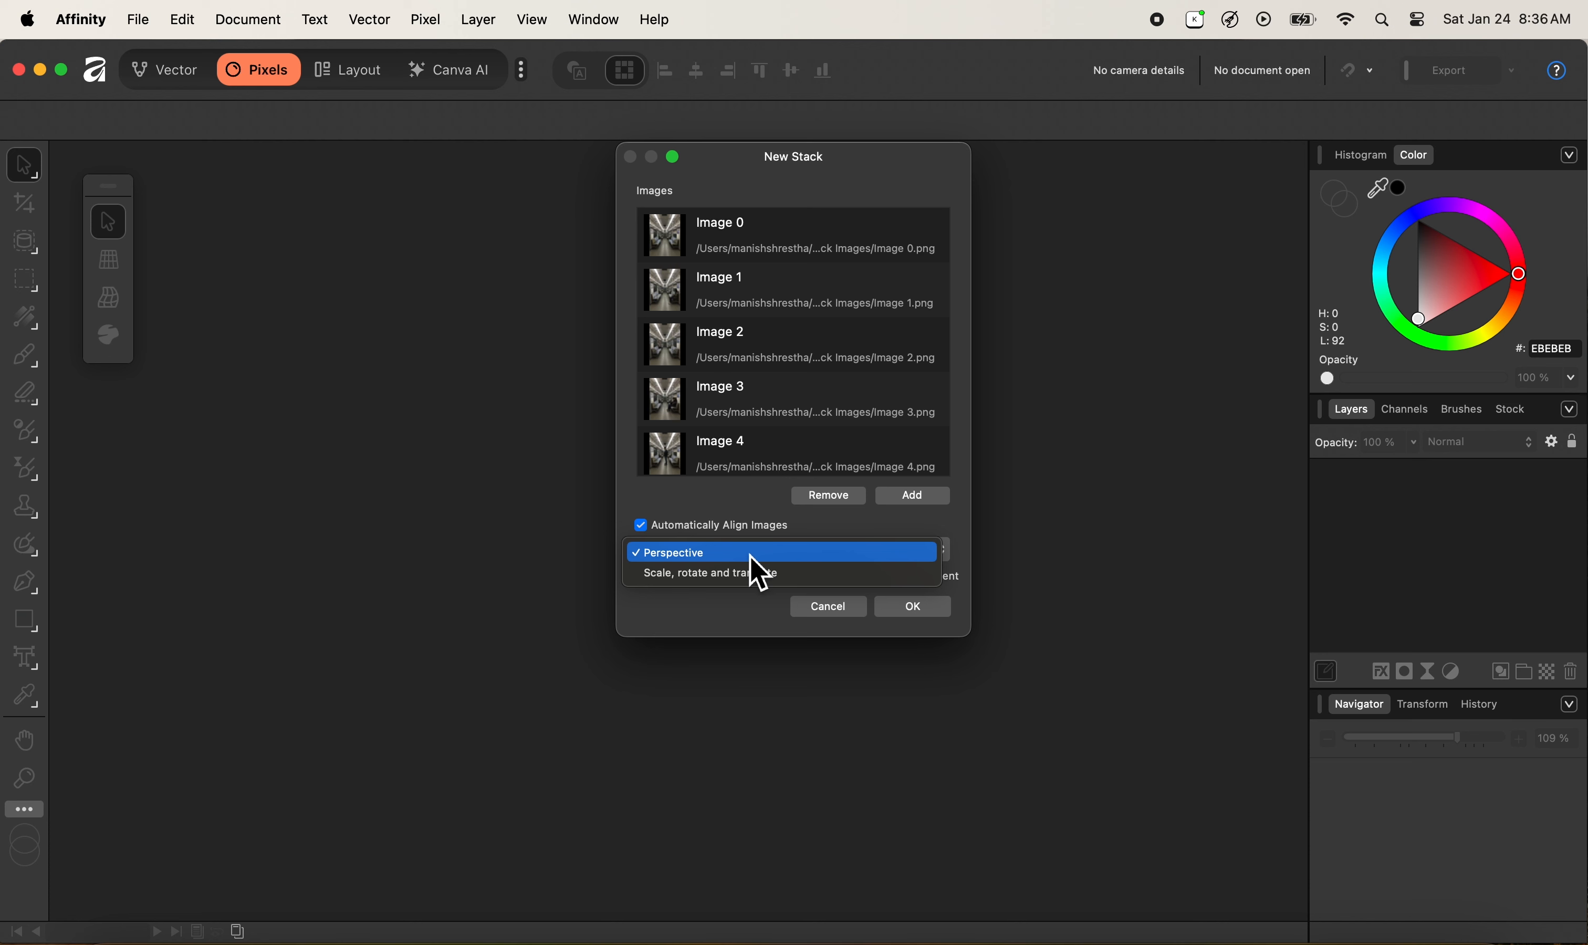
click(749, 553)
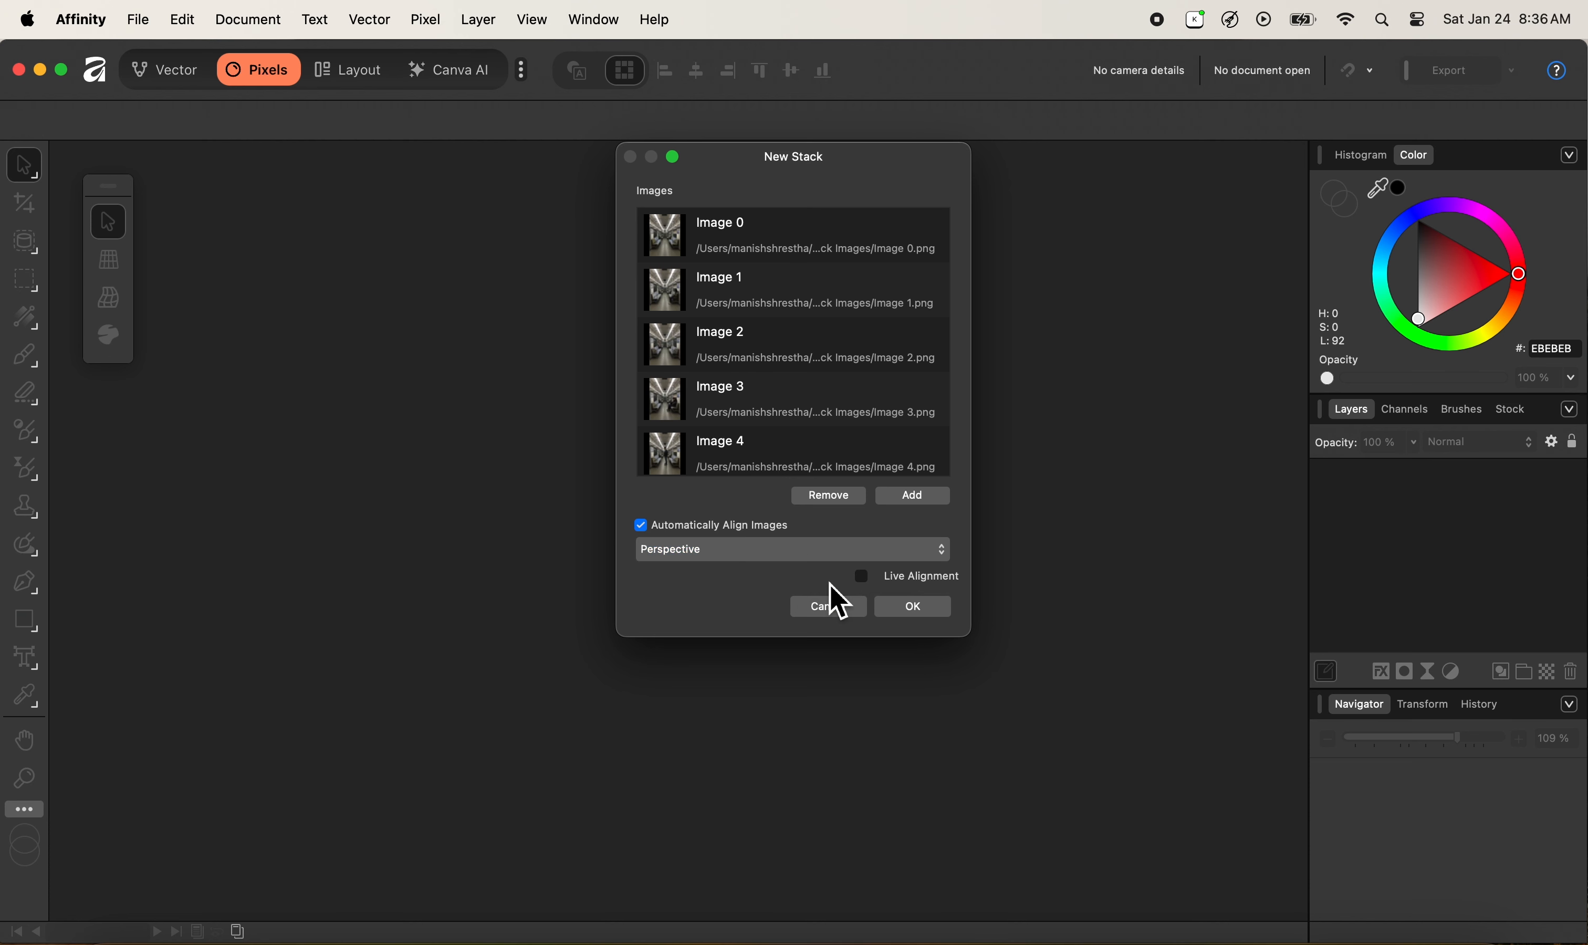
click(913, 609)
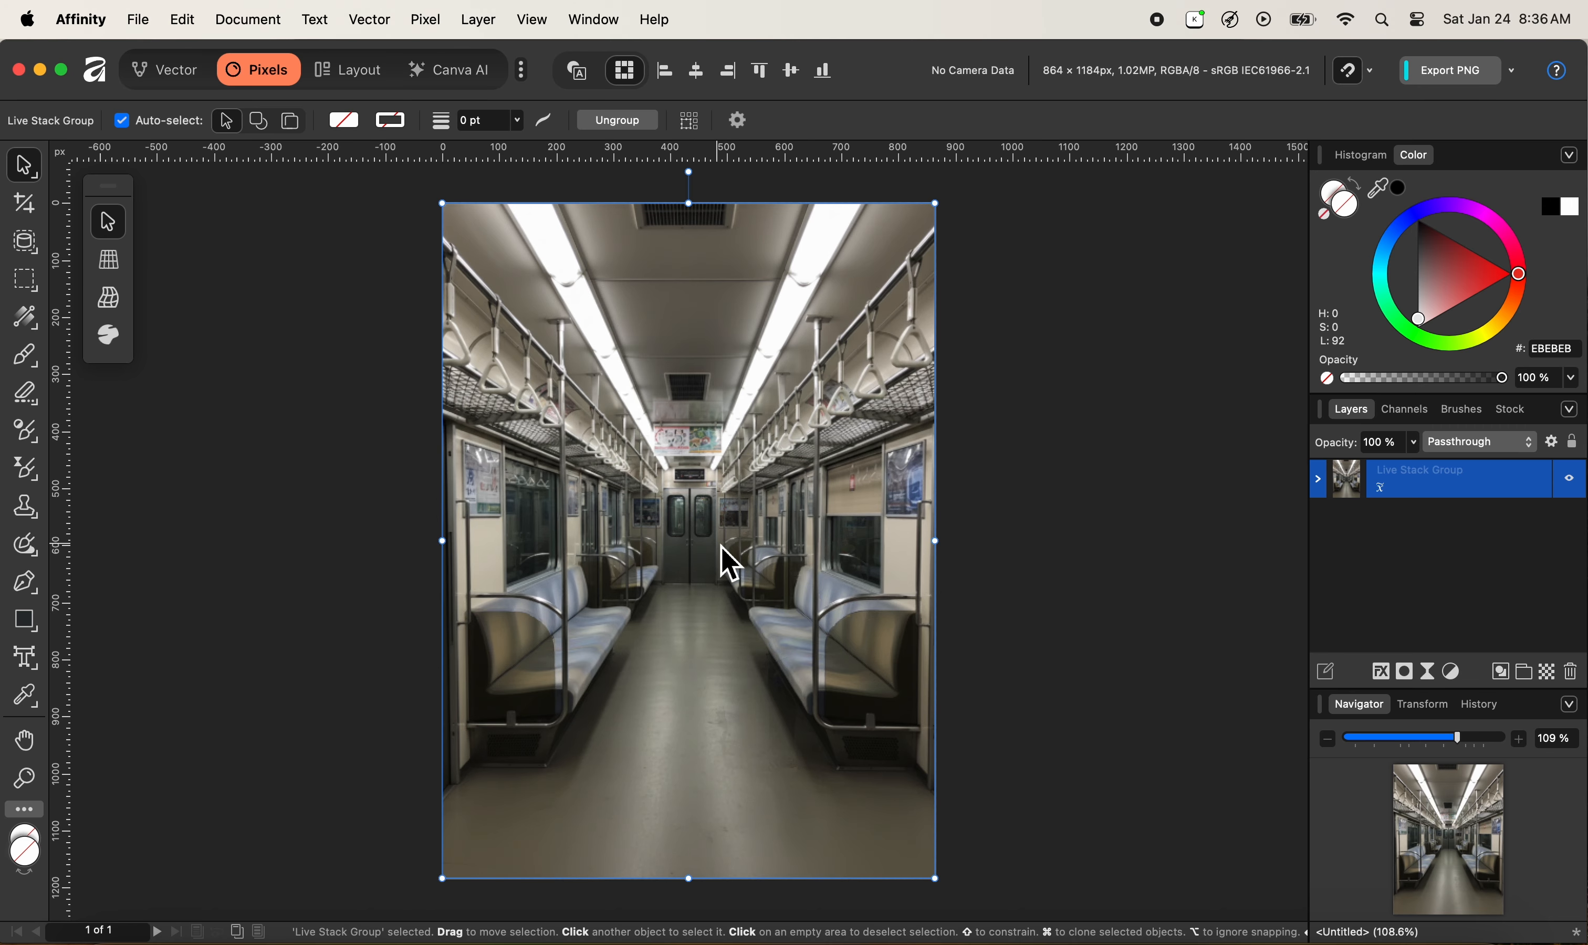
Apply the Median operator to the Live Stack Group and expand the group to show its image layers
click(1381, 489)
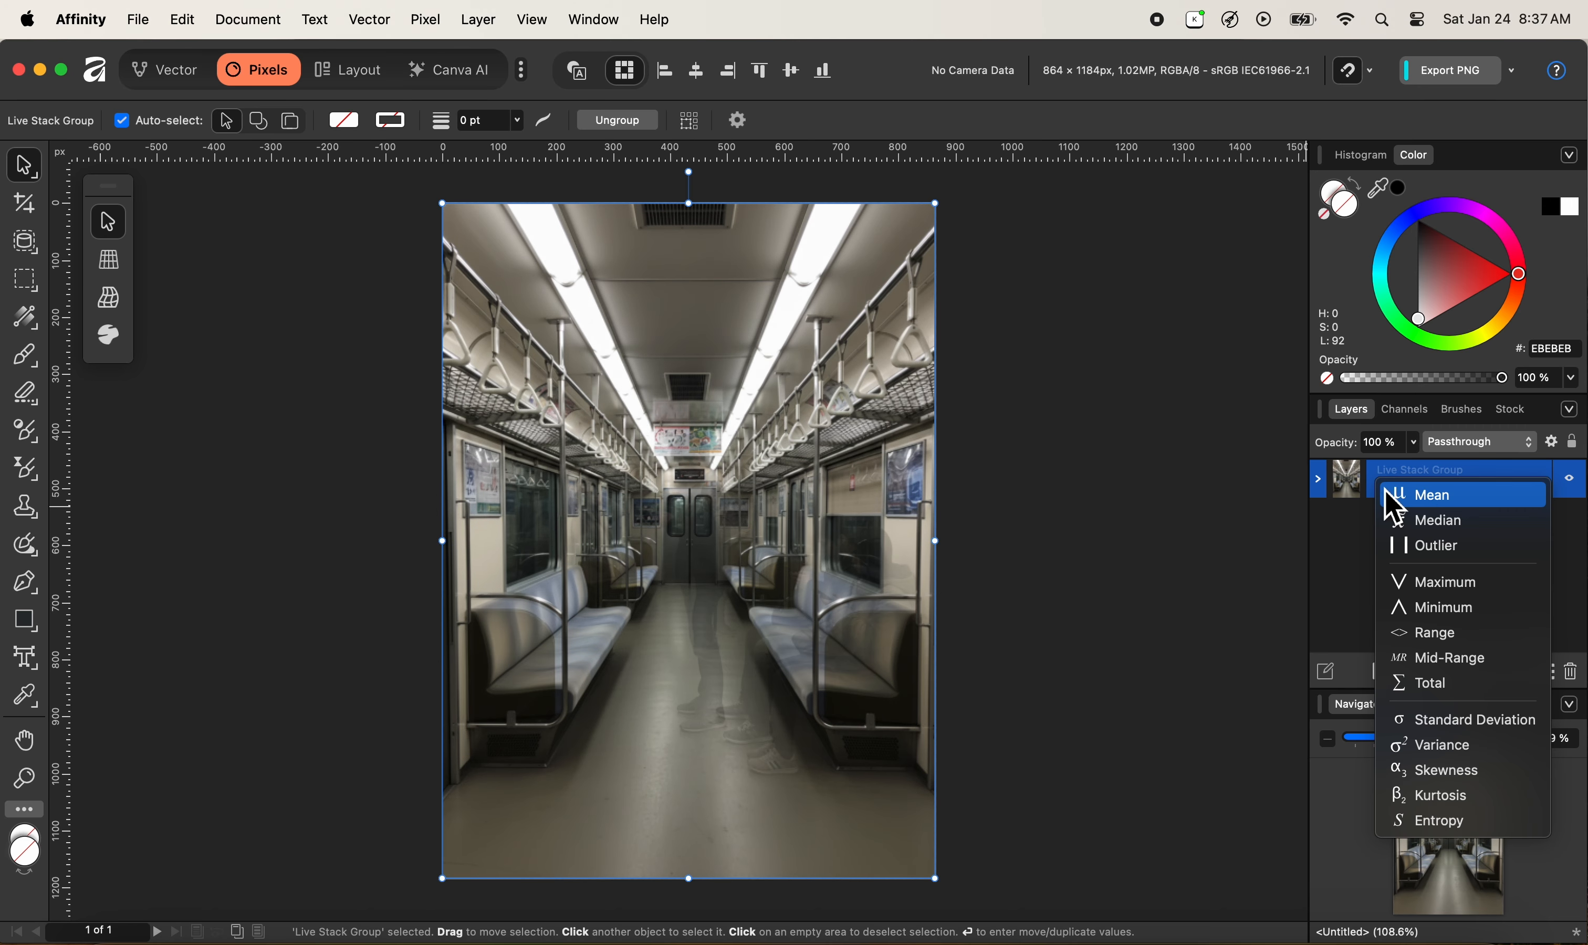
click(1446, 527)
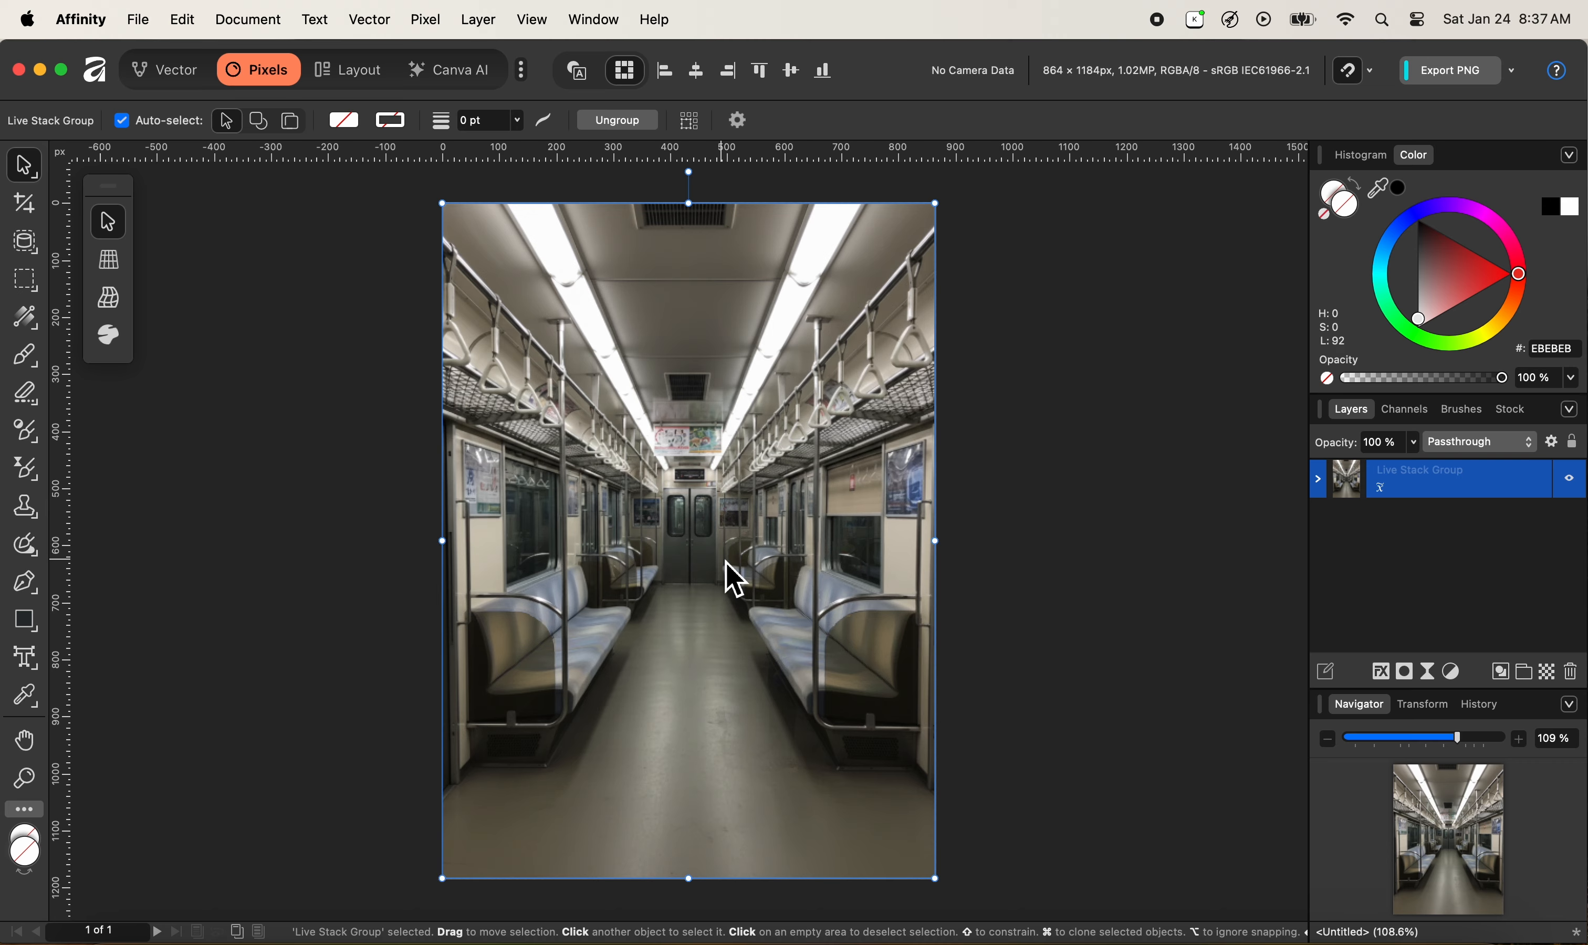
click(1320, 480)
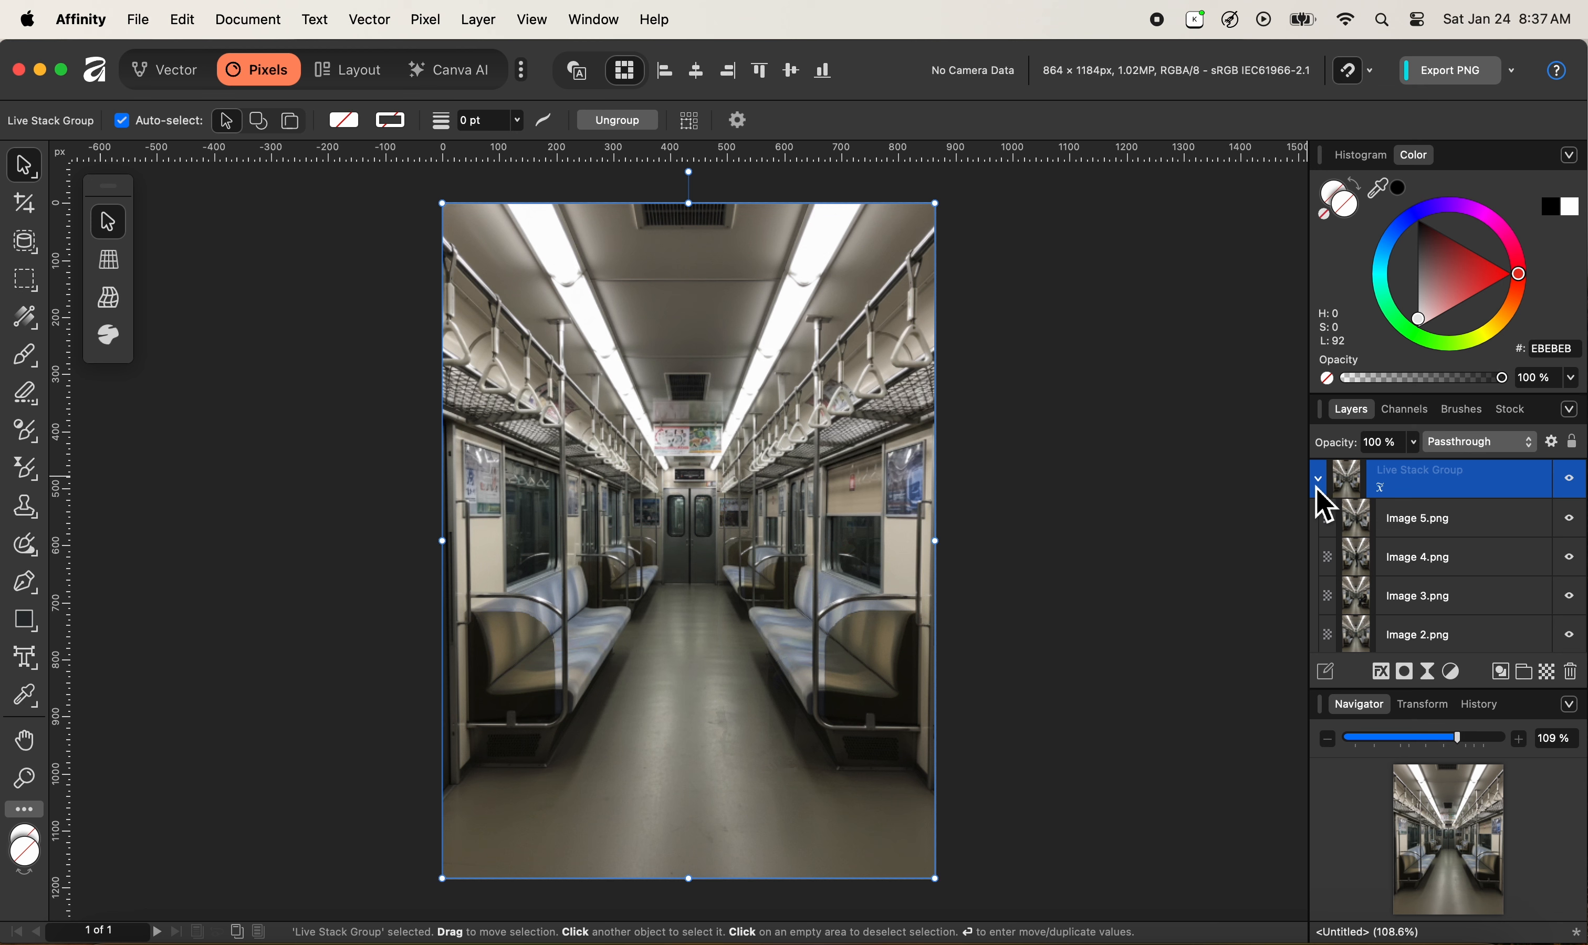
scroll(1398, 551, down, 3)
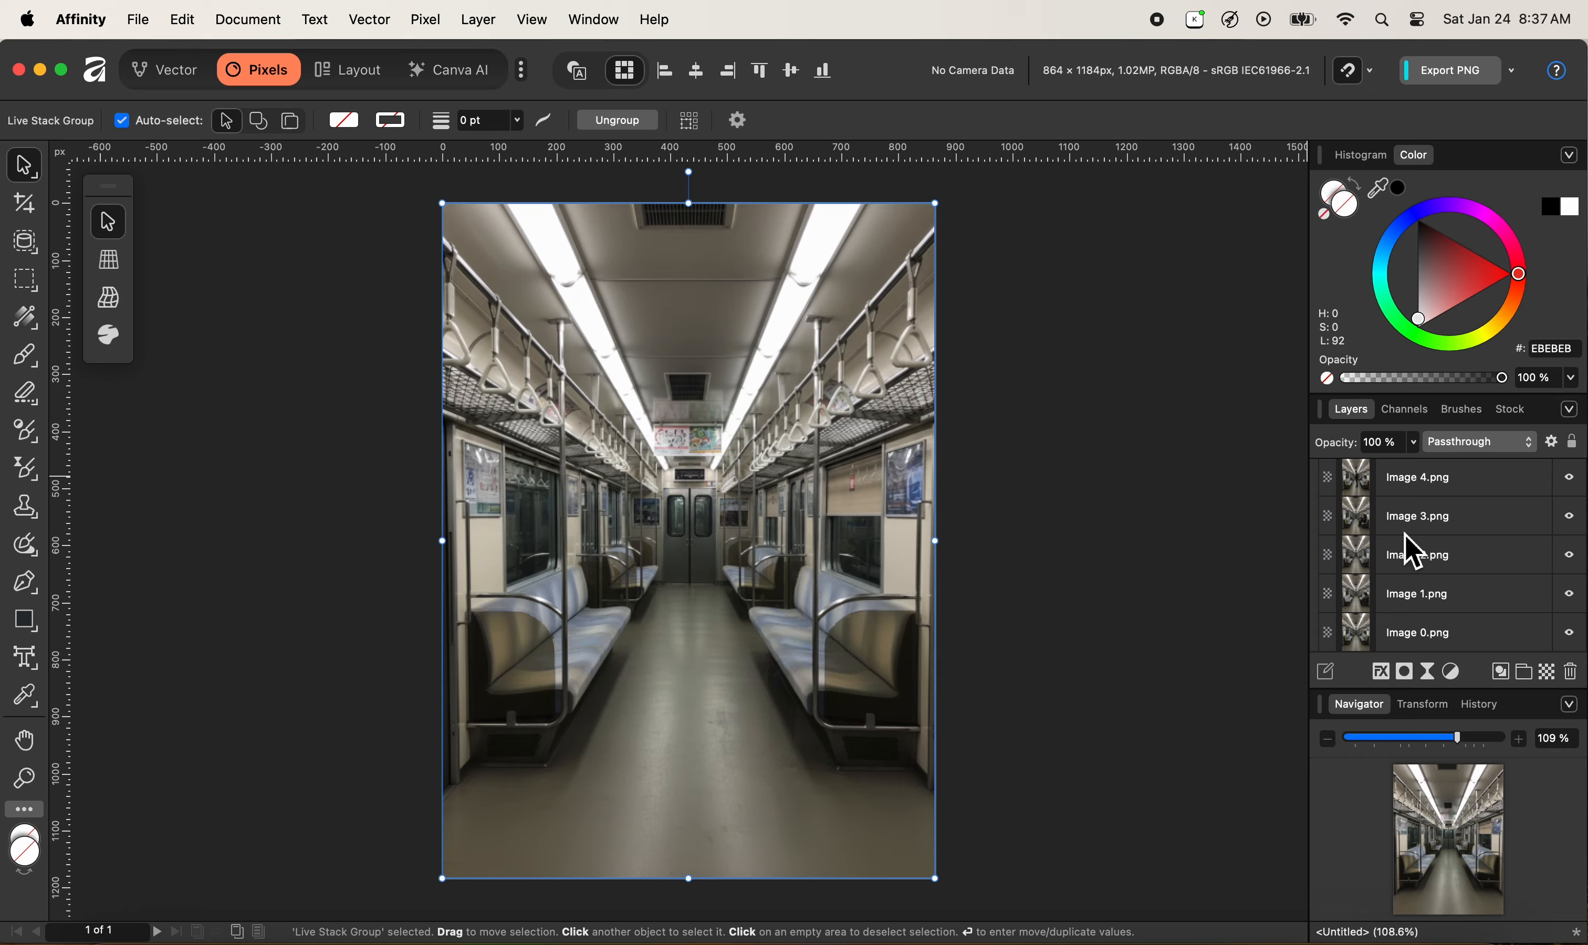
scroll(1404, 534, up, 3)
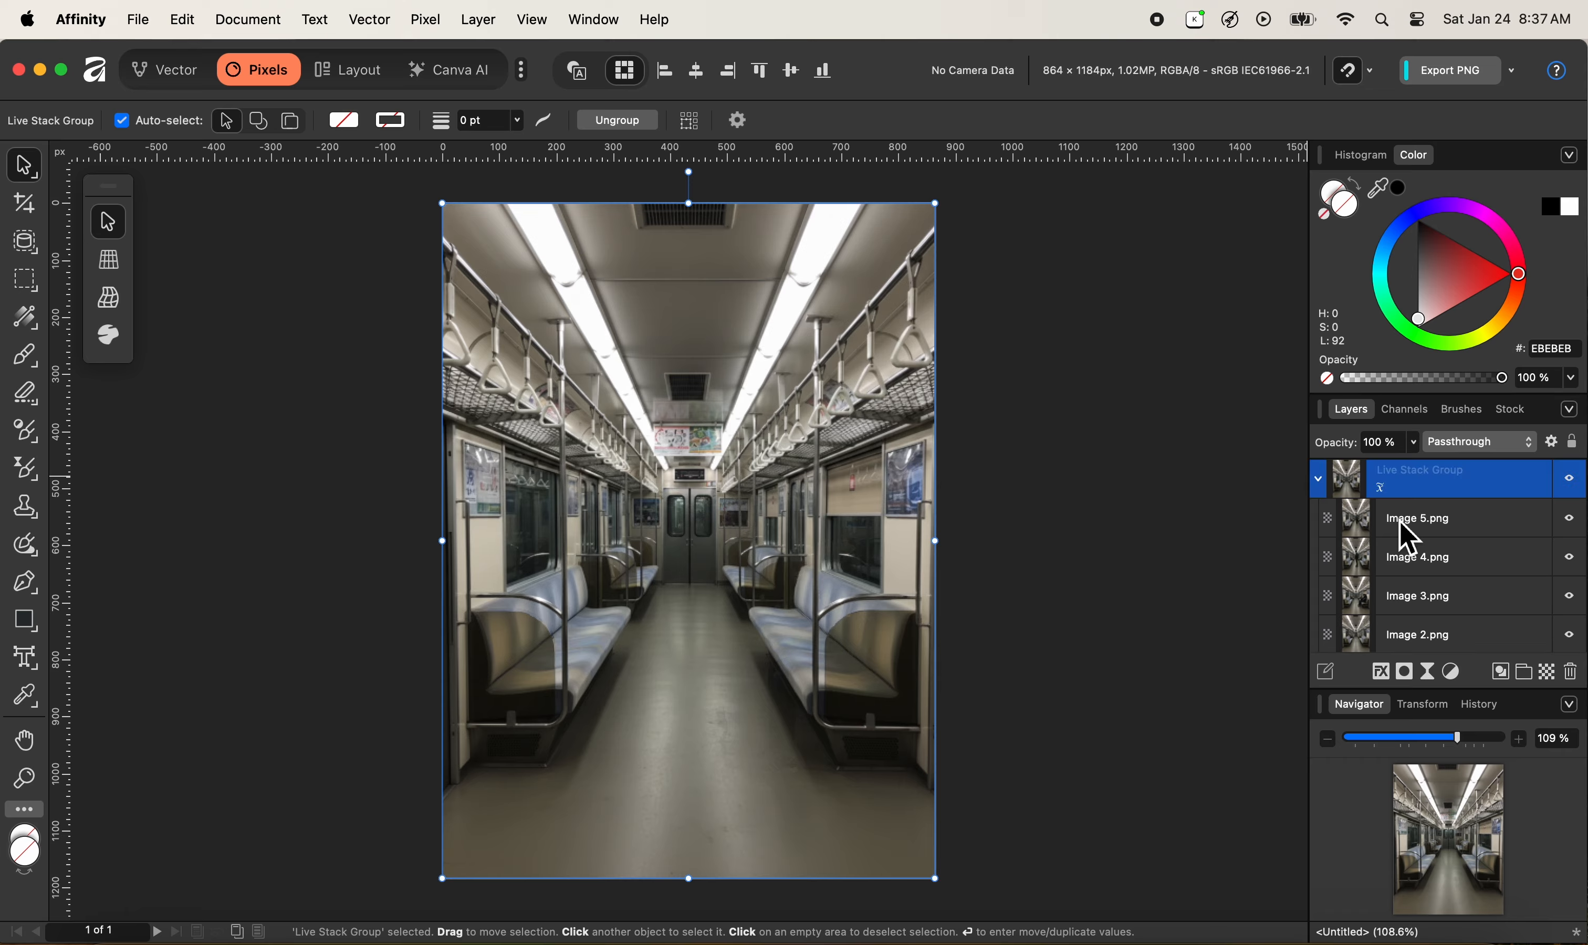
click(1382, 491)
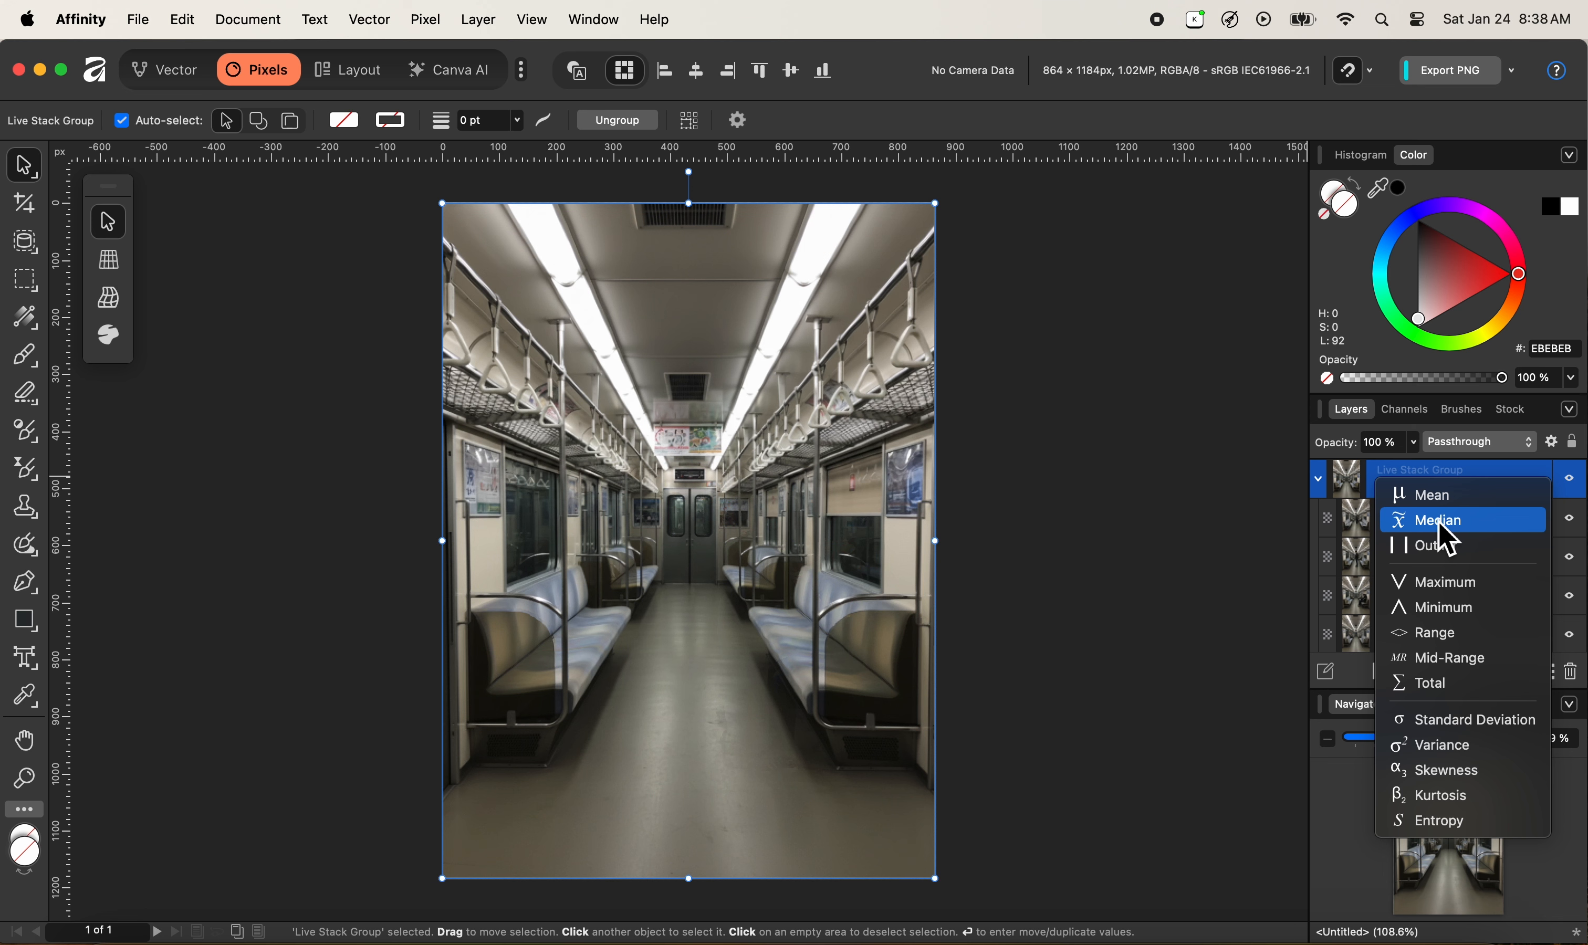
click(1438, 521)
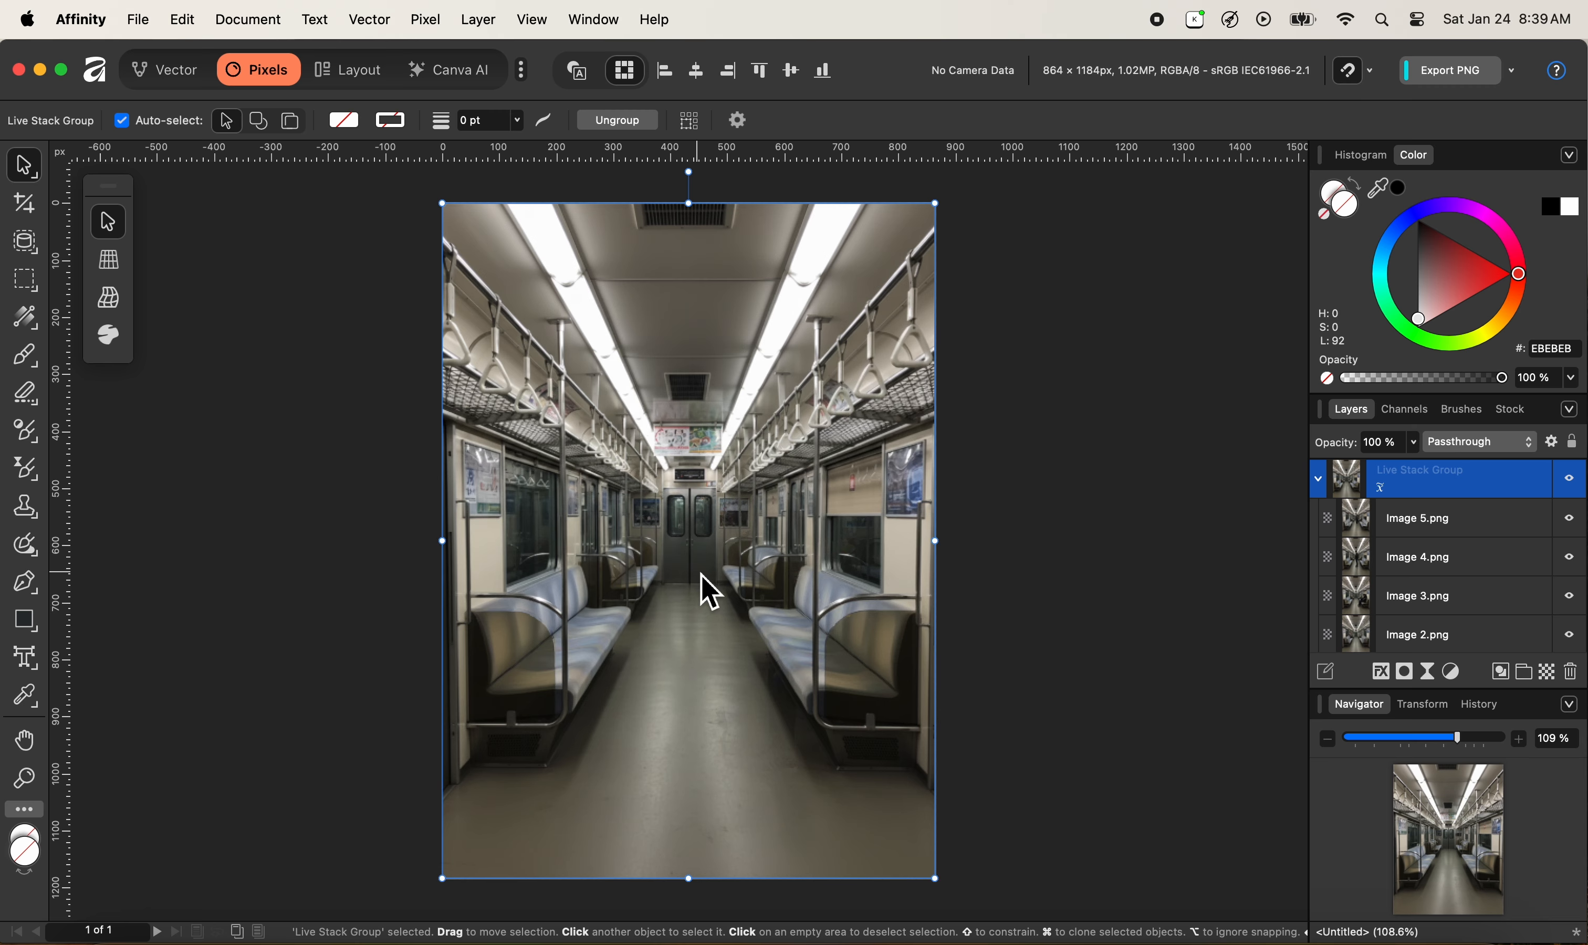
Try the Mean and Outlier operators on the Live Stack Group, and set it back to Median
click(1382, 490)
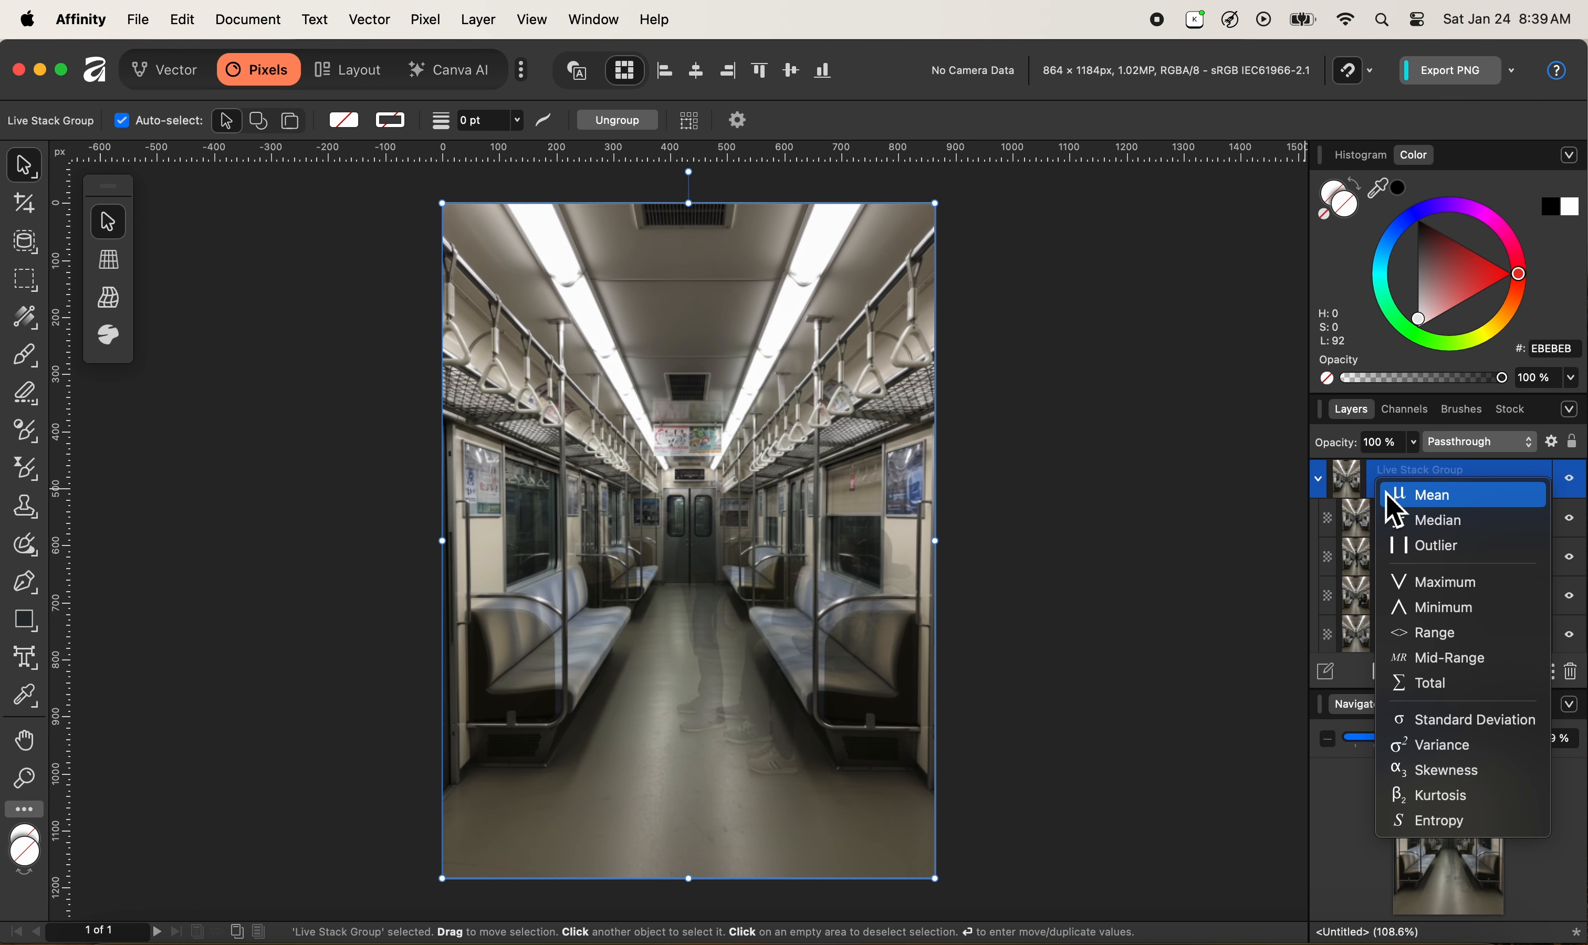
click(1466, 502)
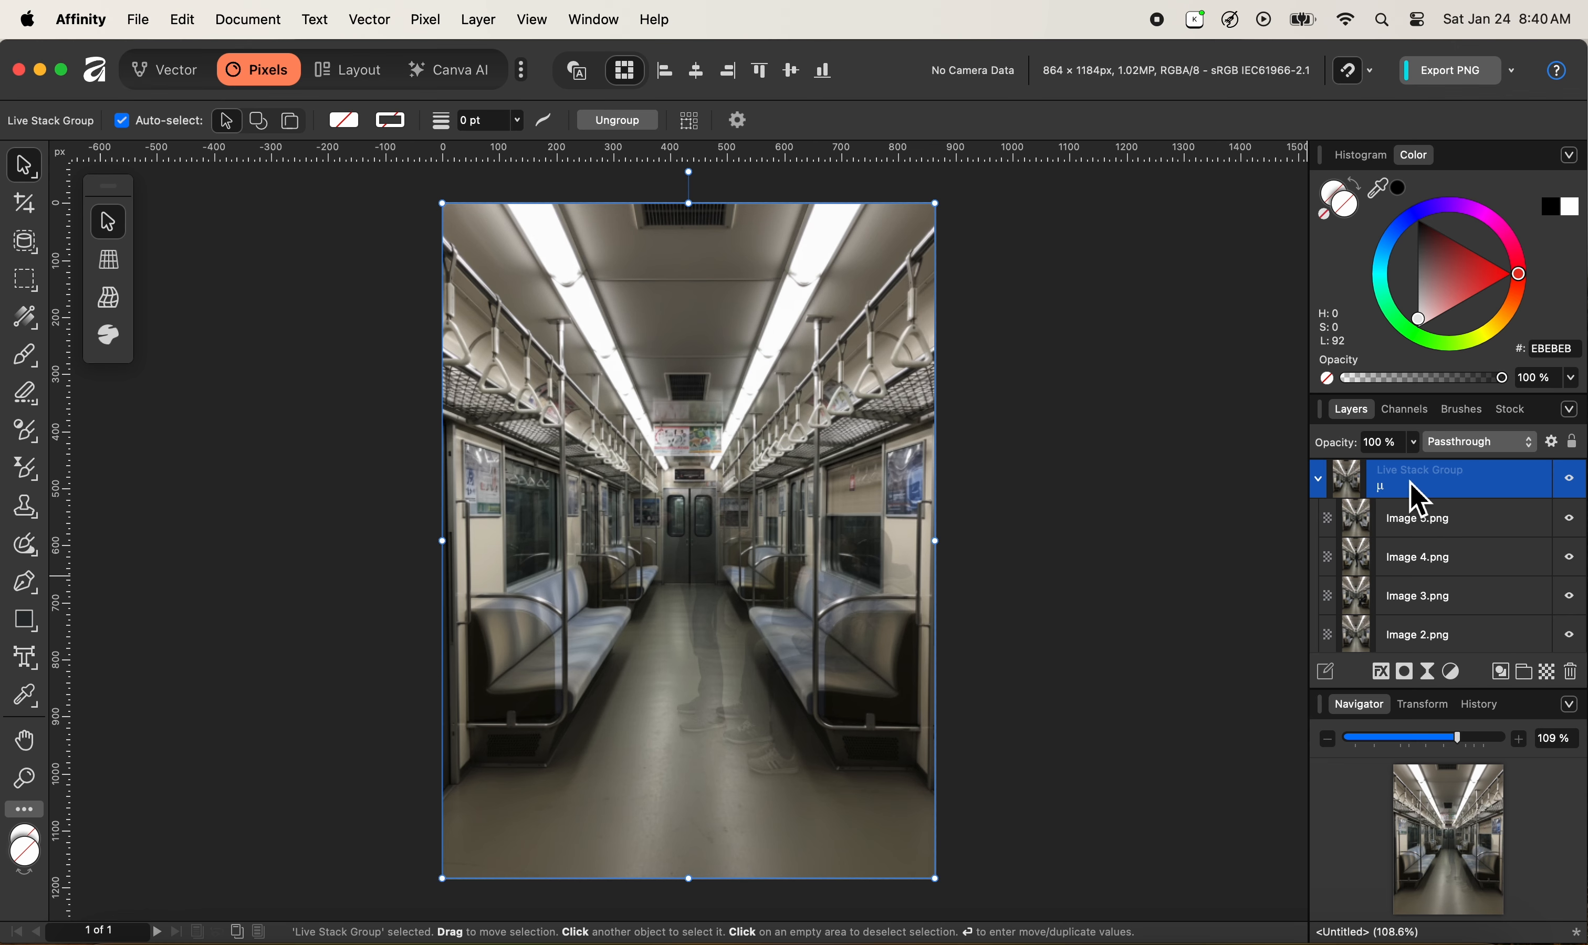
click(1382, 492)
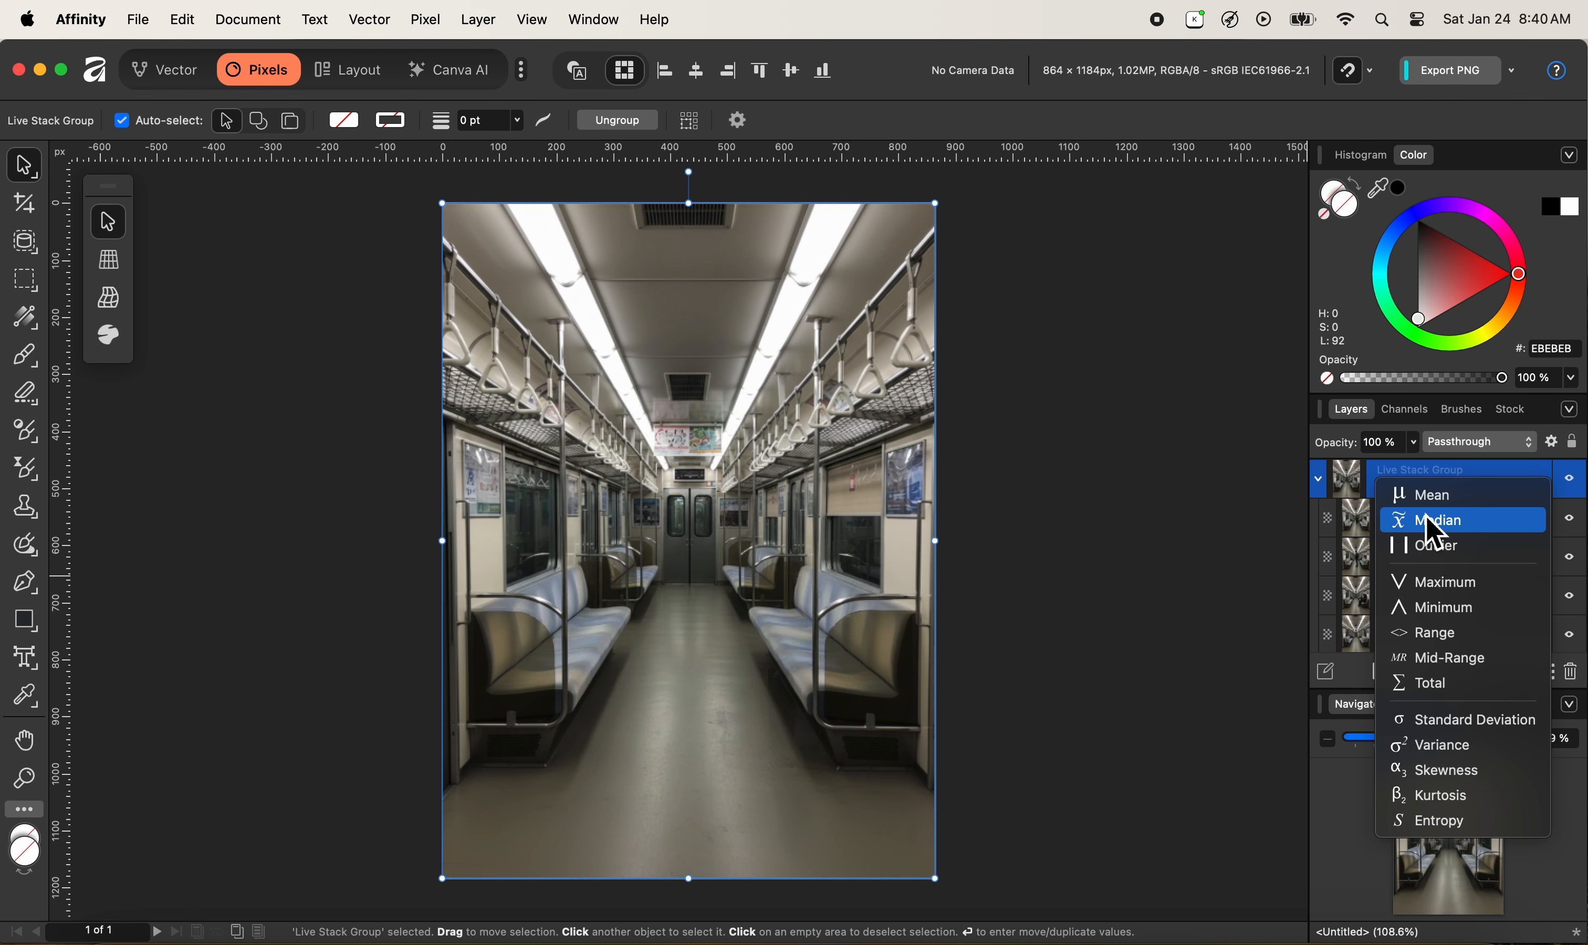
click(1435, 545)
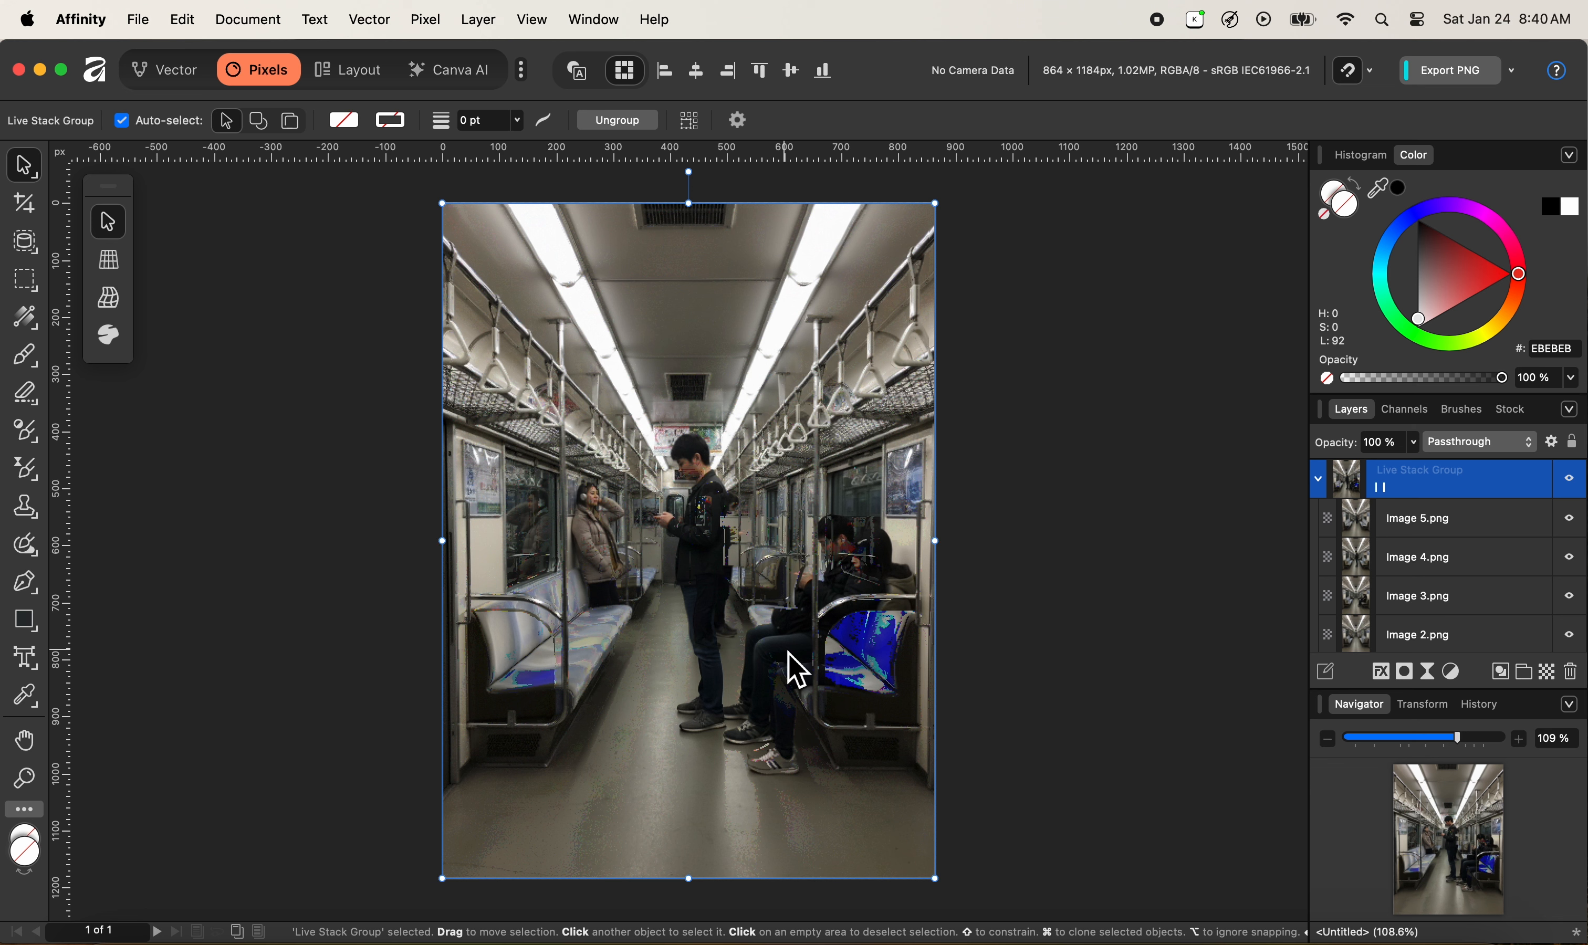
click(1381, 488)
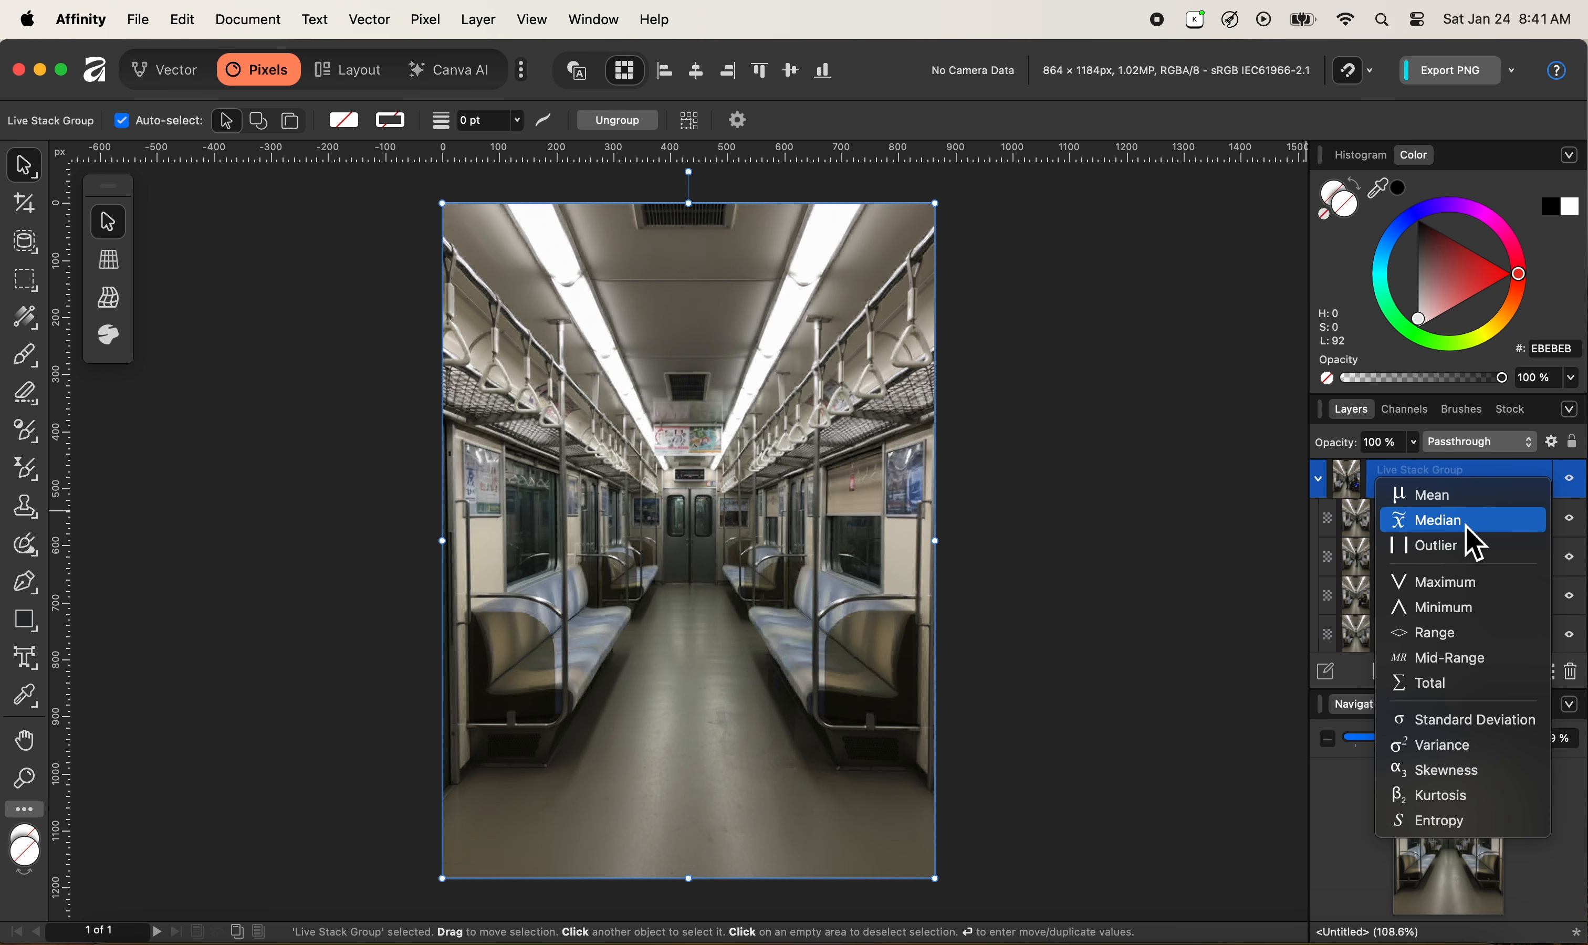
click(1469, 526)
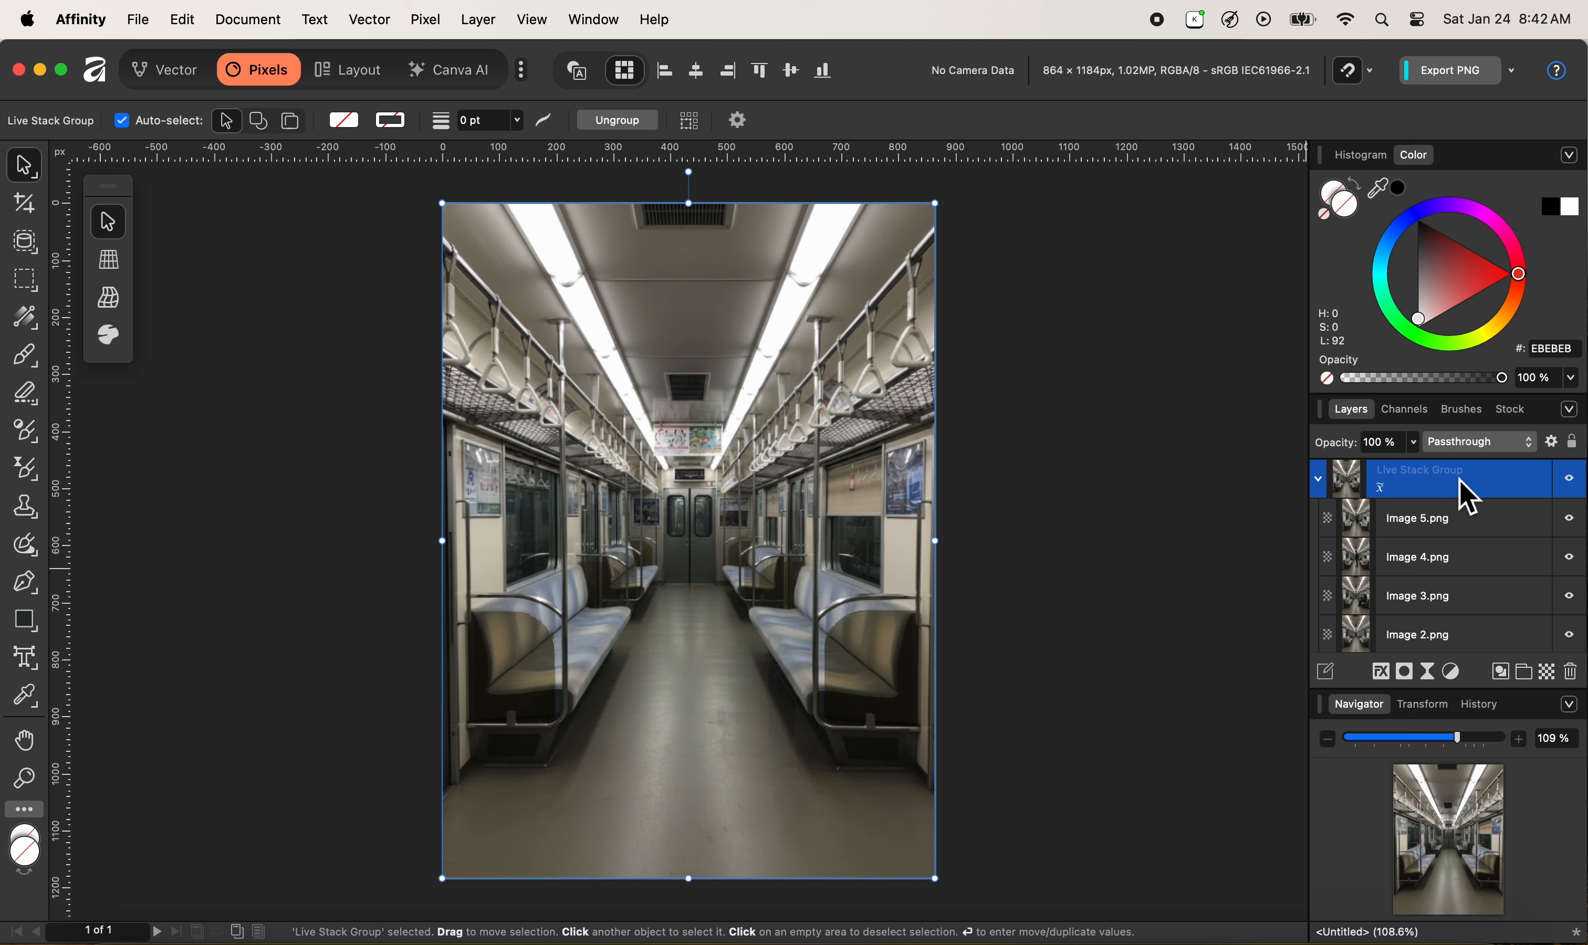
View Image 5.png, Image 4.png and Image 3.png in isolation one by one, and return to the full Live Stack Group
key(alt)
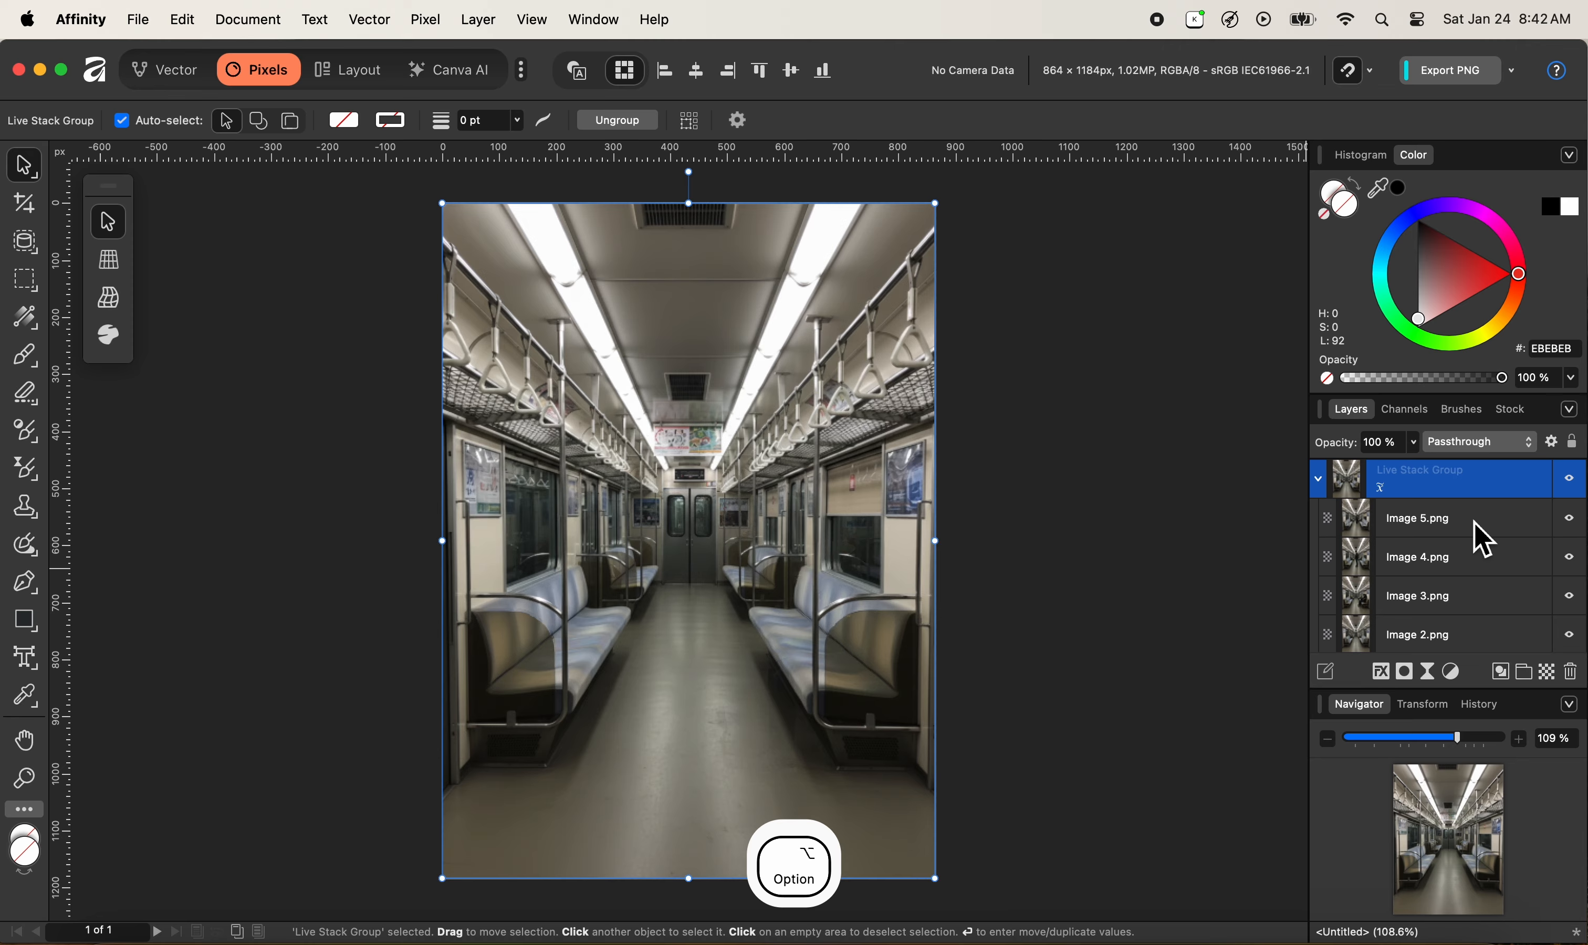
alt+click(1475, 521)
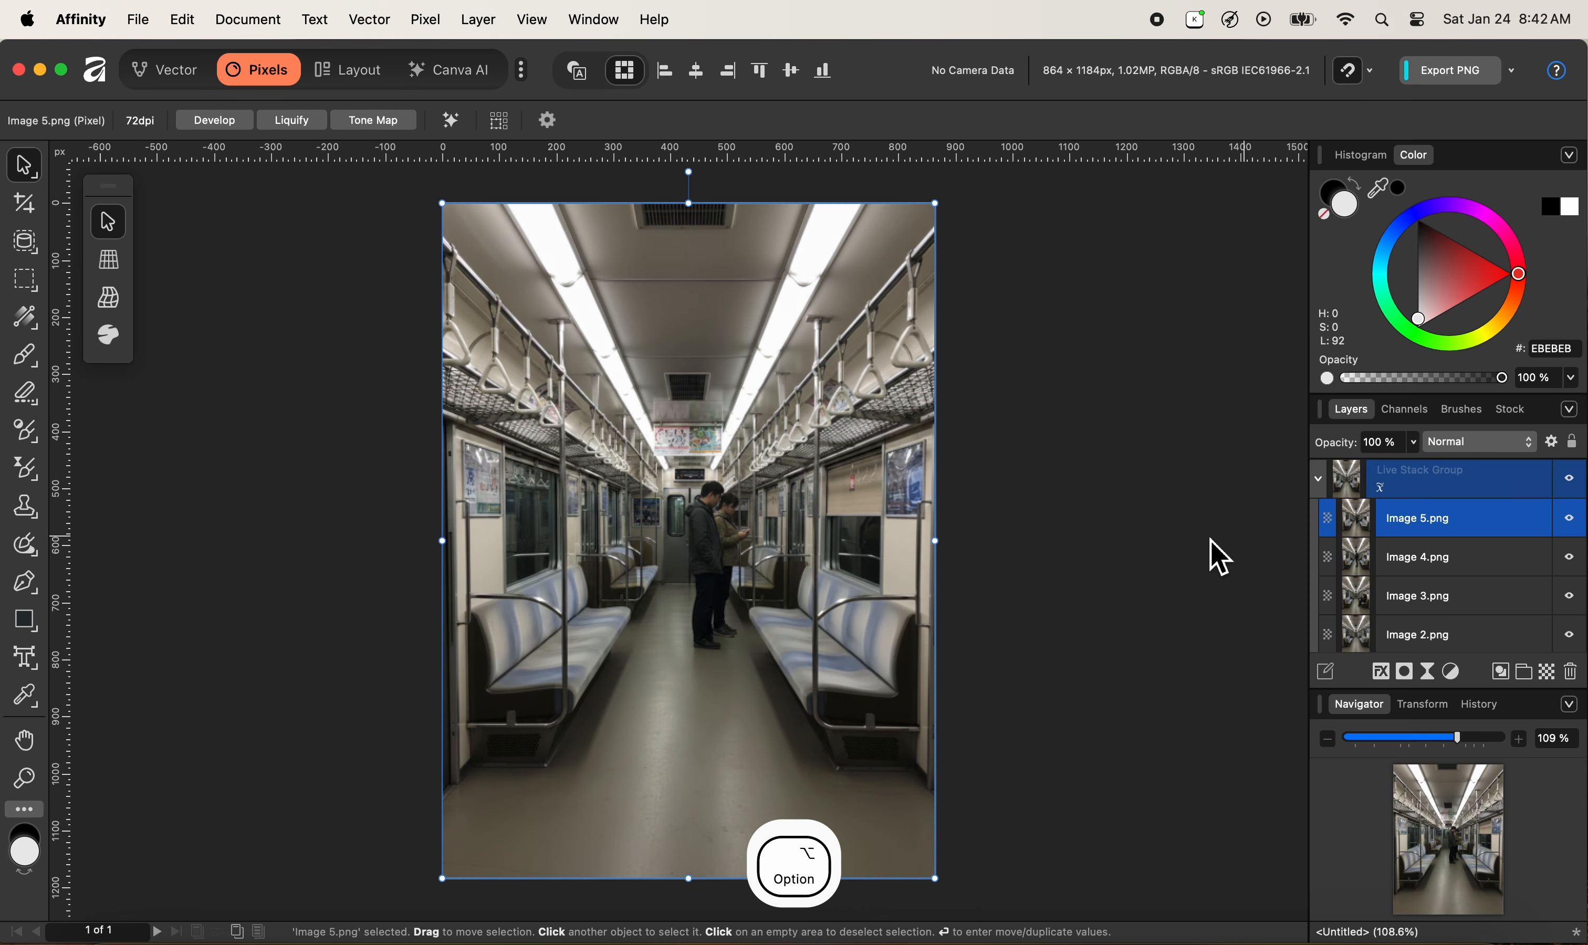
alt+click(1476, 567)
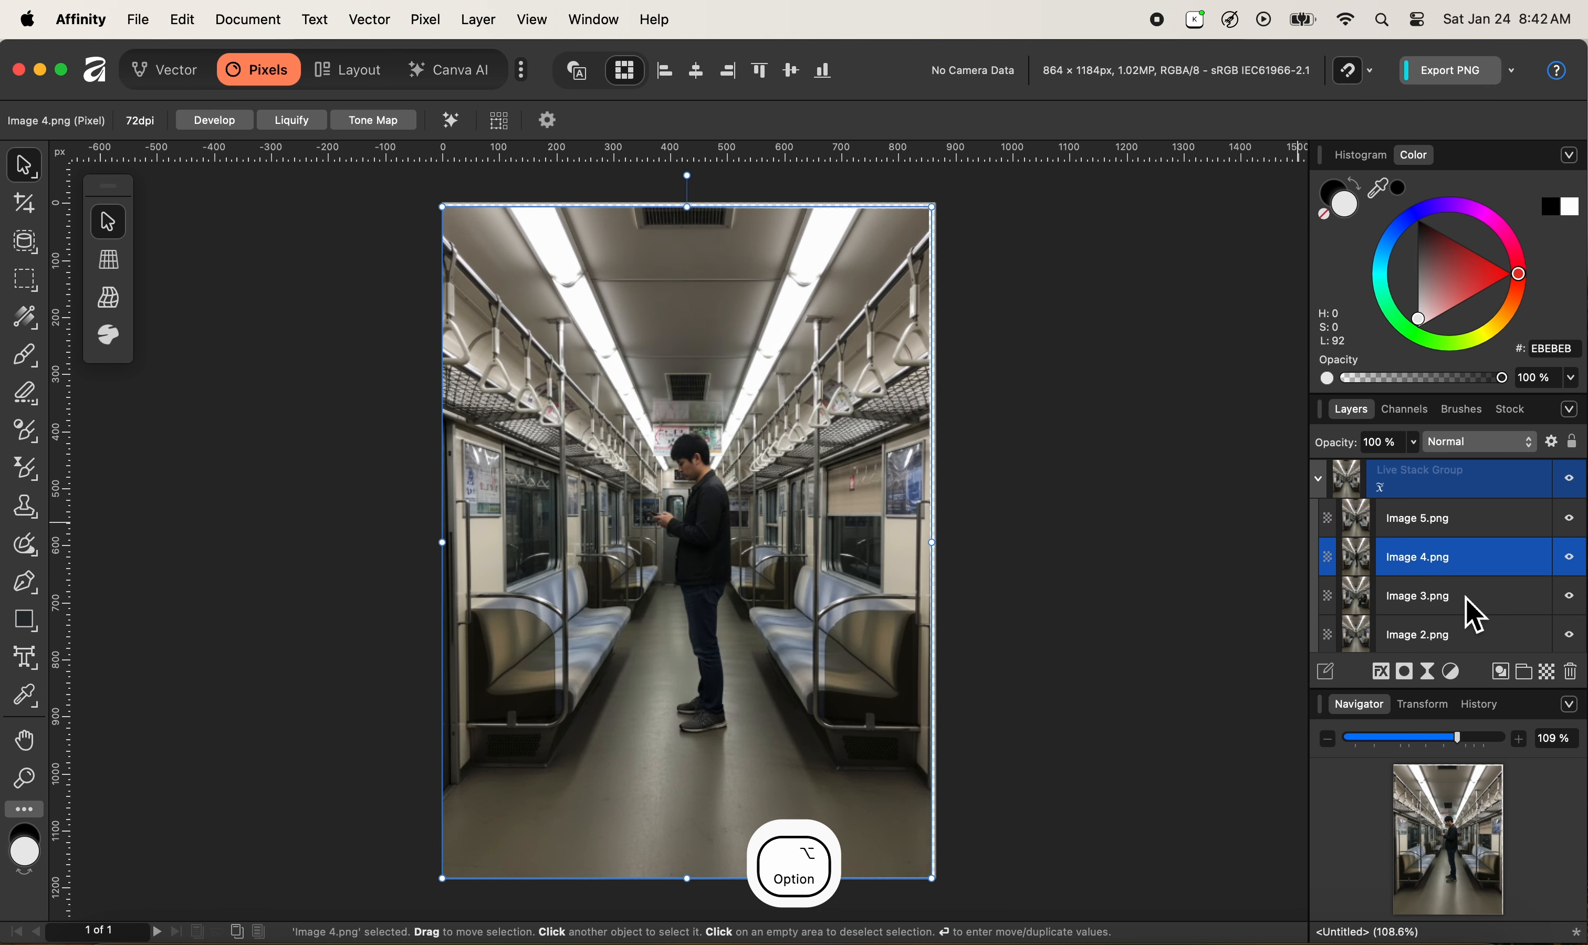
alt+click(1463, 618)
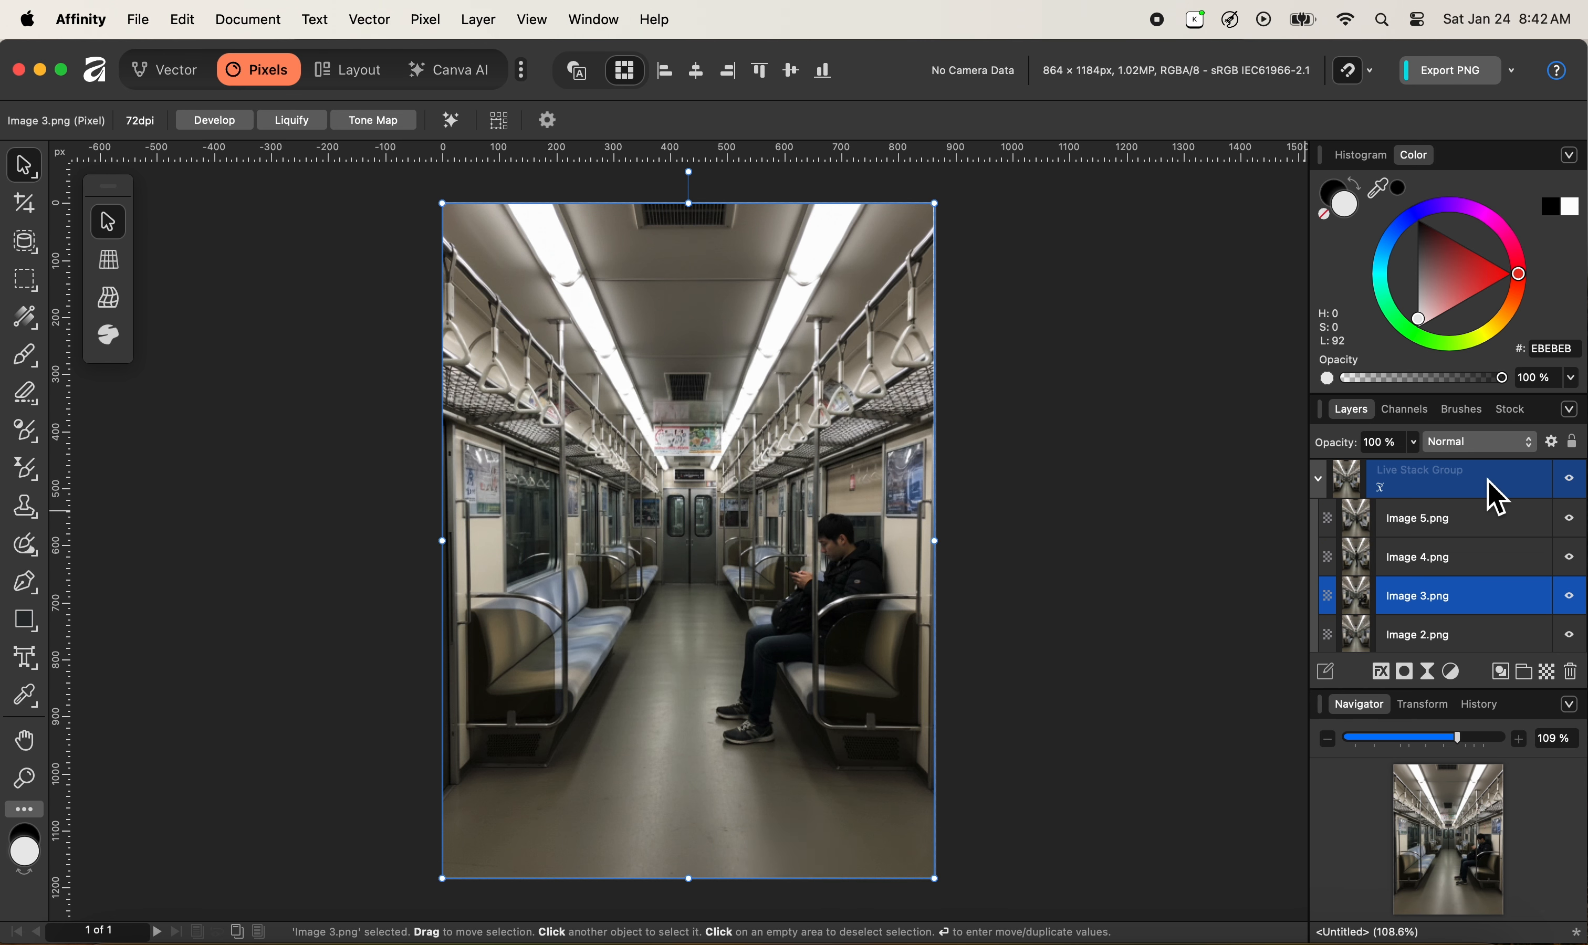
click(1496, 504)
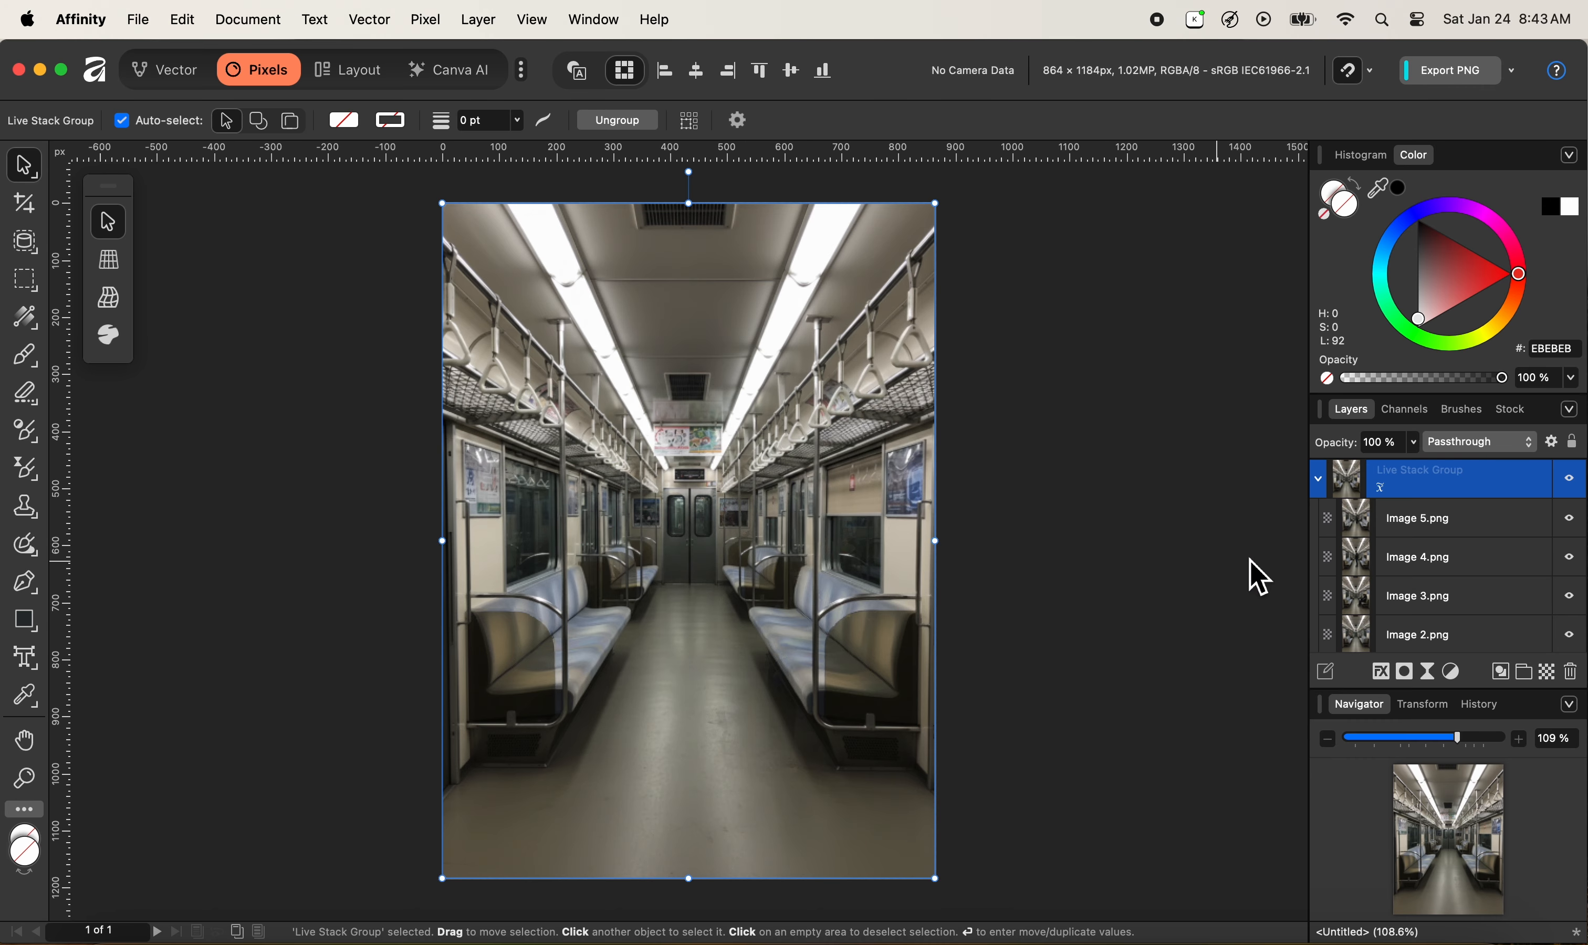
Duplicate Image 4.png inside the Live Stack Group and move the copy out of the group to the top of the layer stack
click(1477, 558)
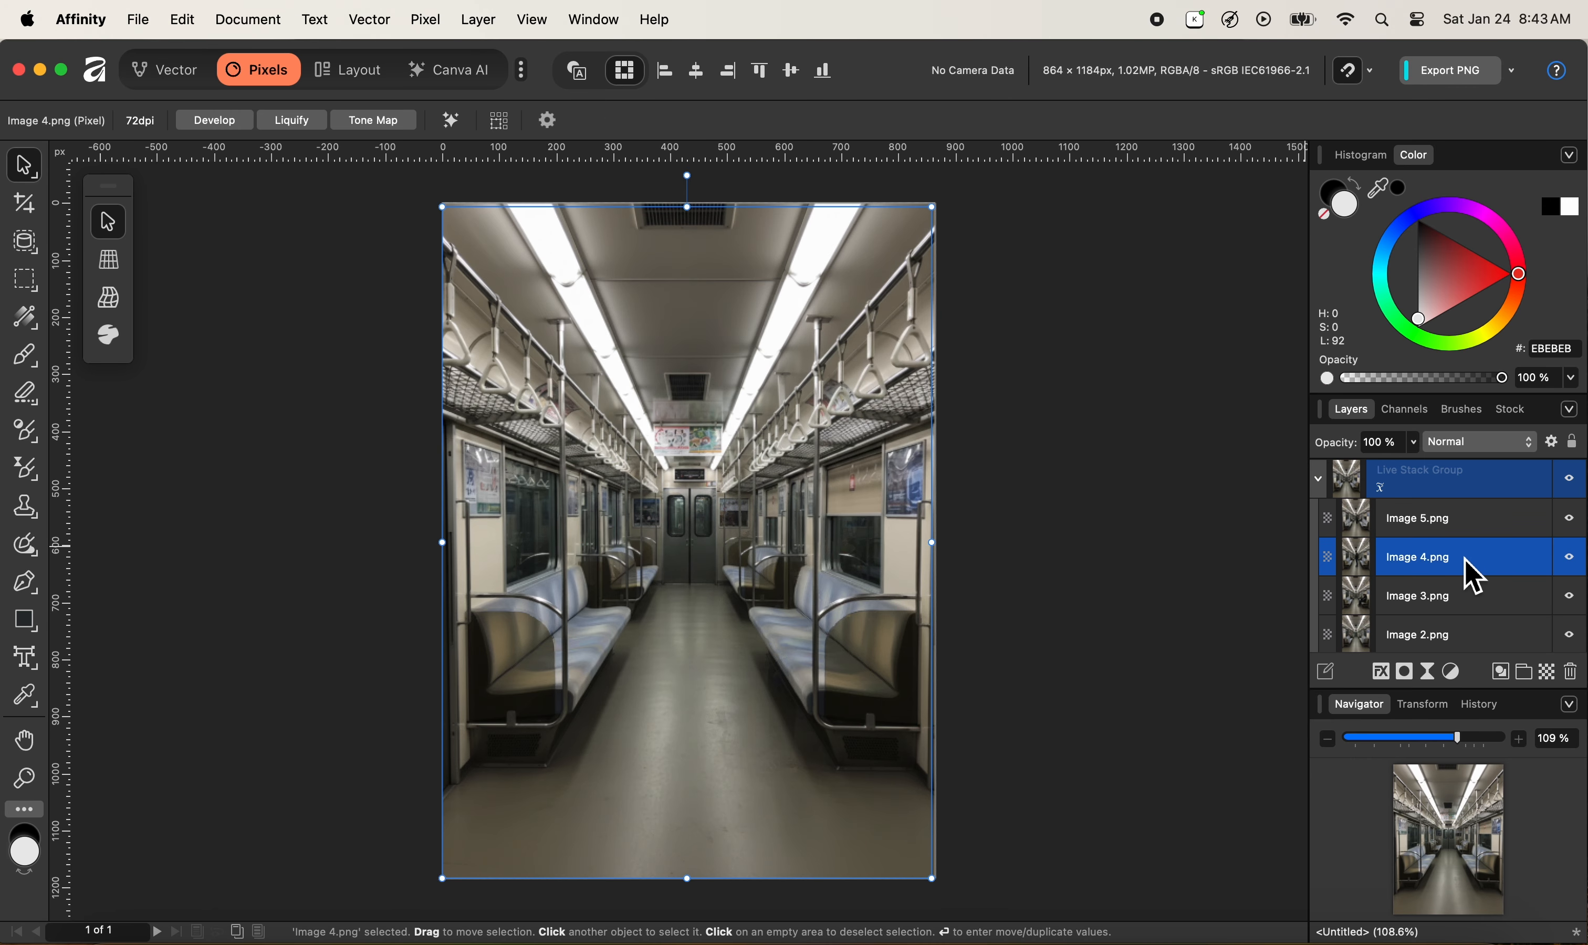
click(836, 576)
key(alt)
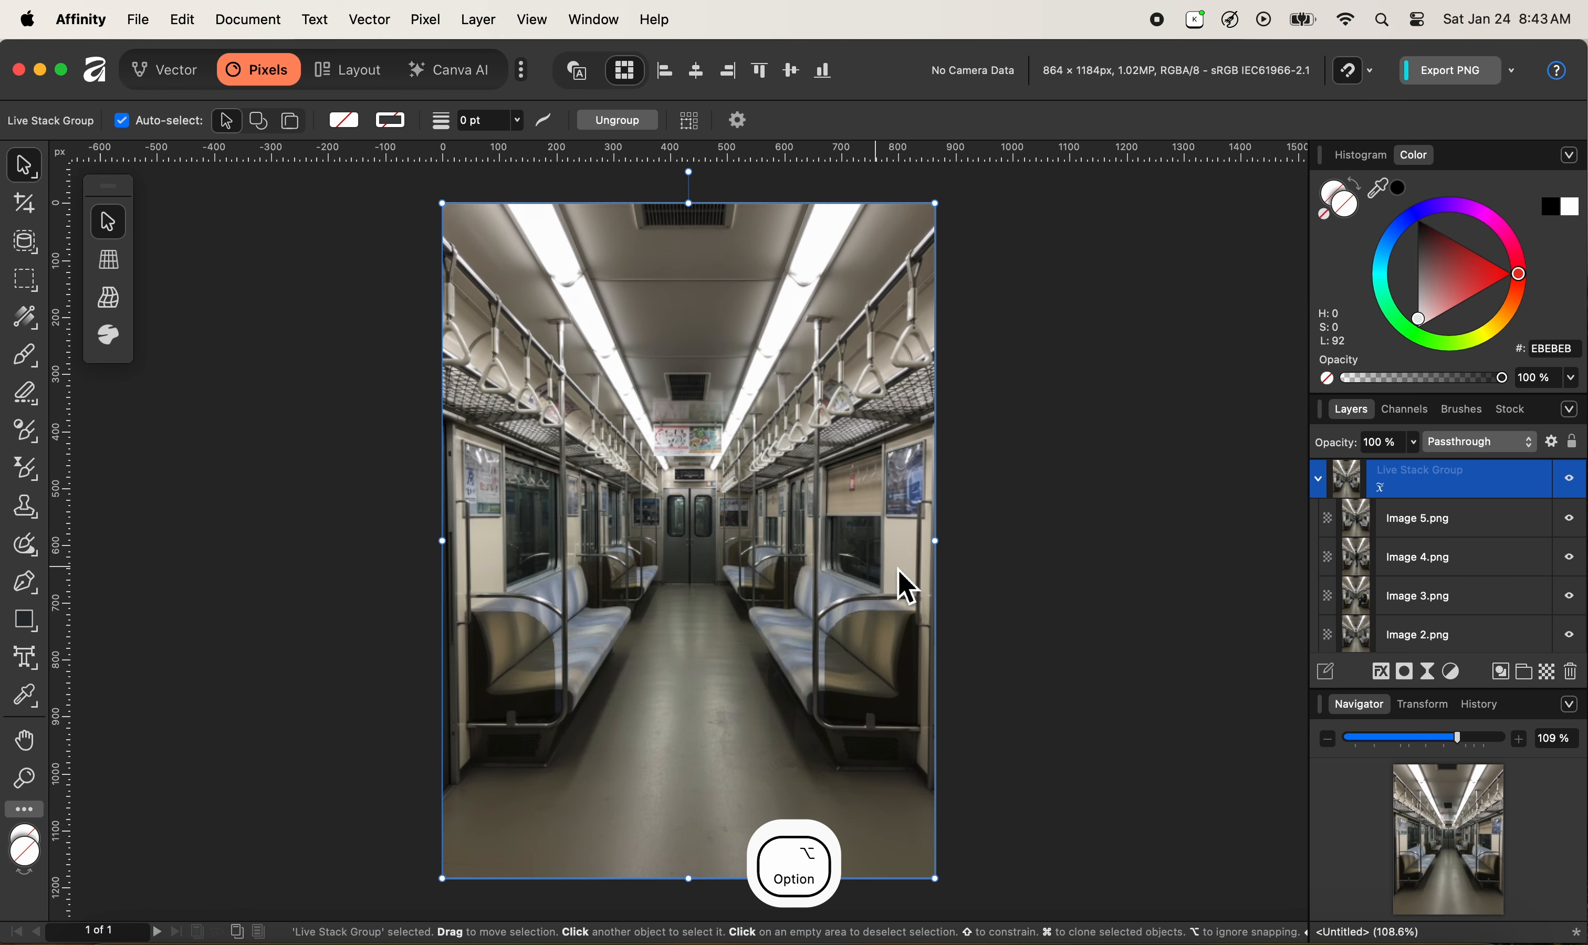
alt+click(1489, 563)
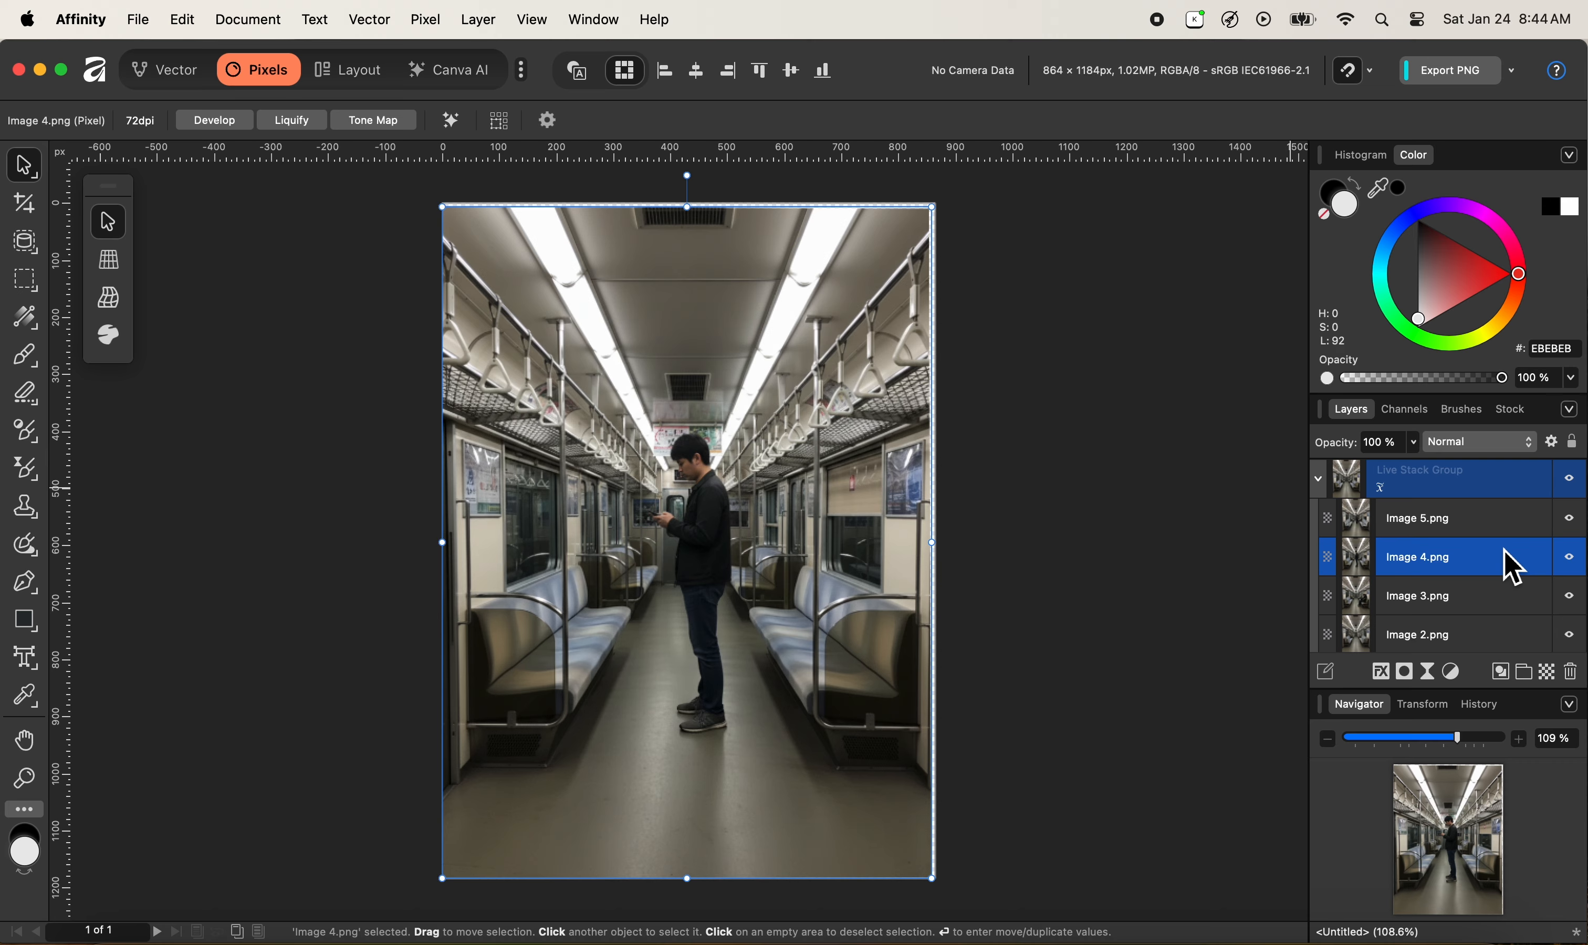
key(super)
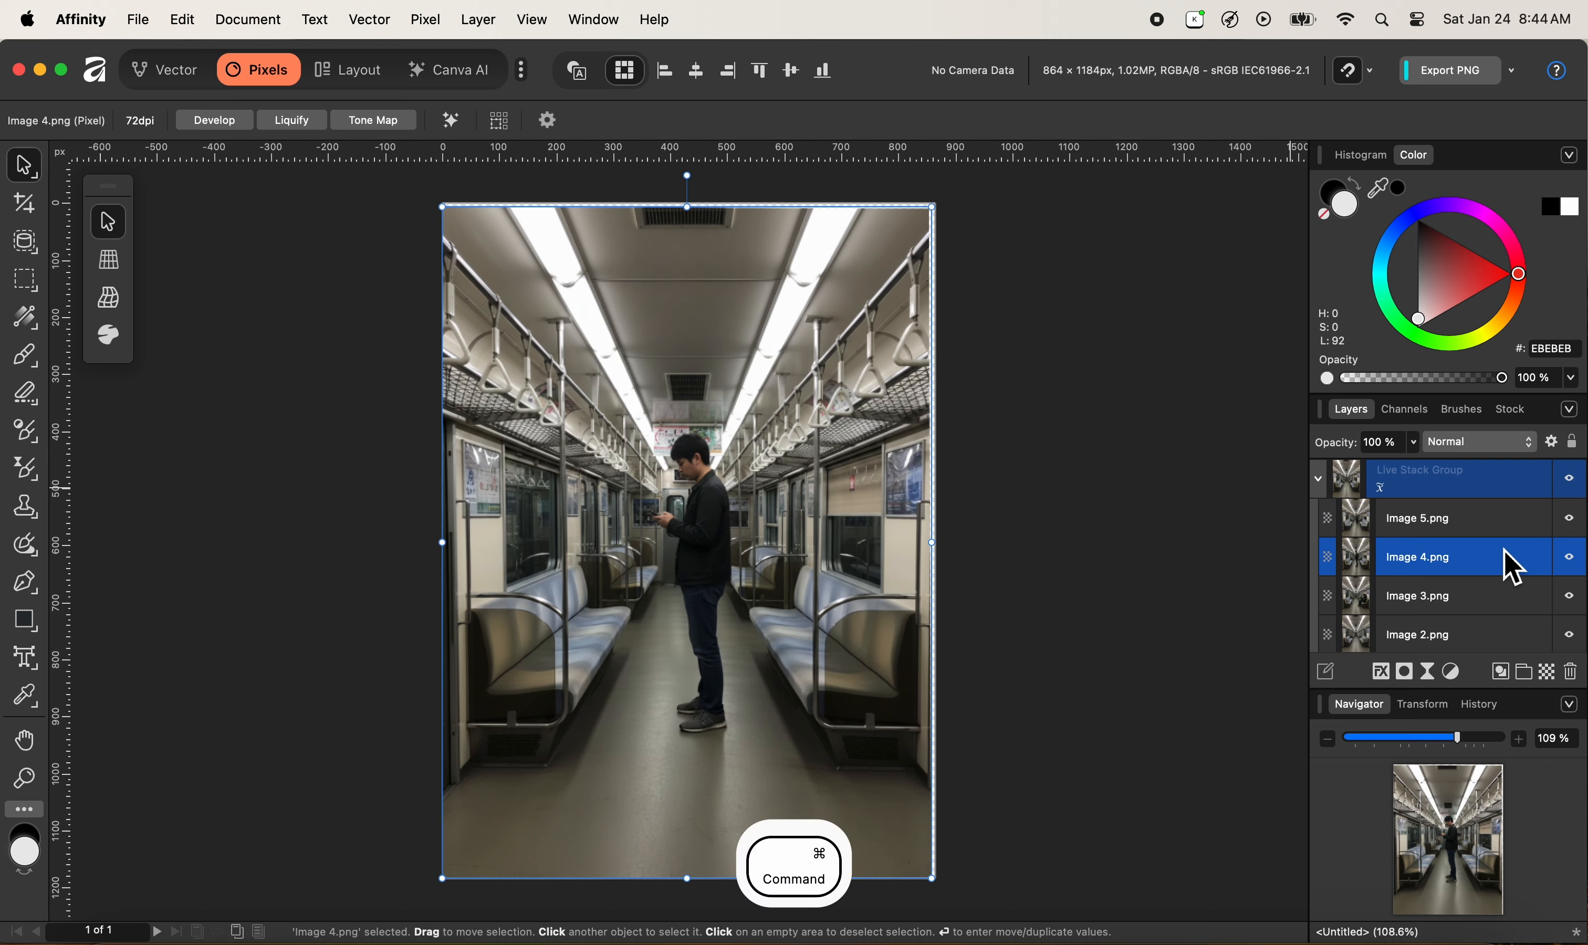
key(super+j)
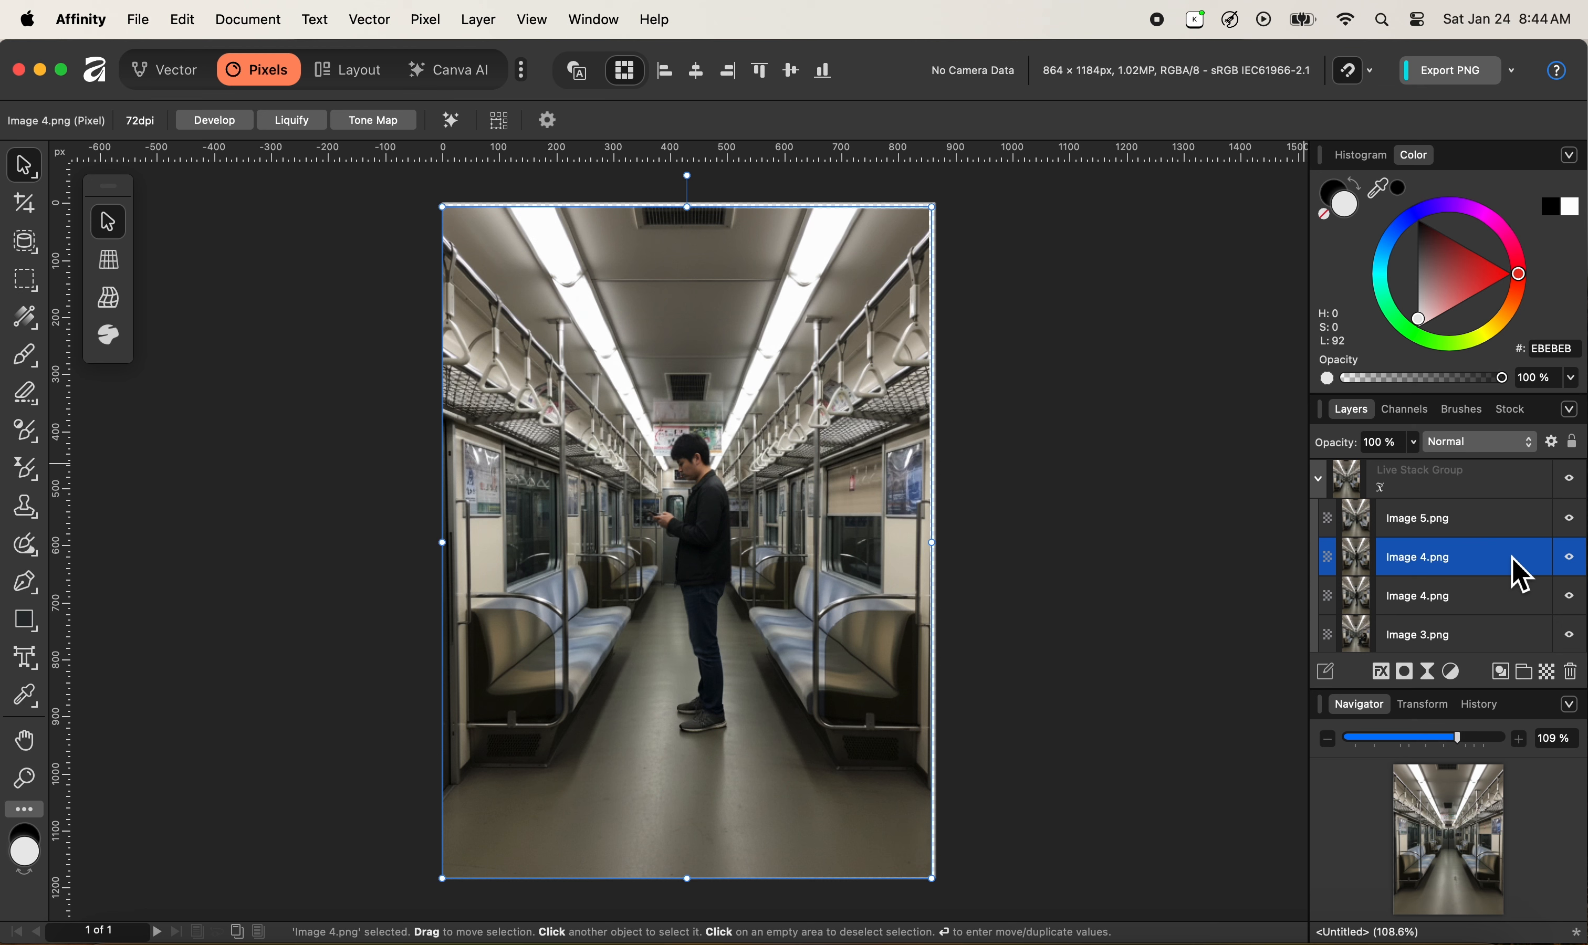
drag(1503, 556, 1506, 476)
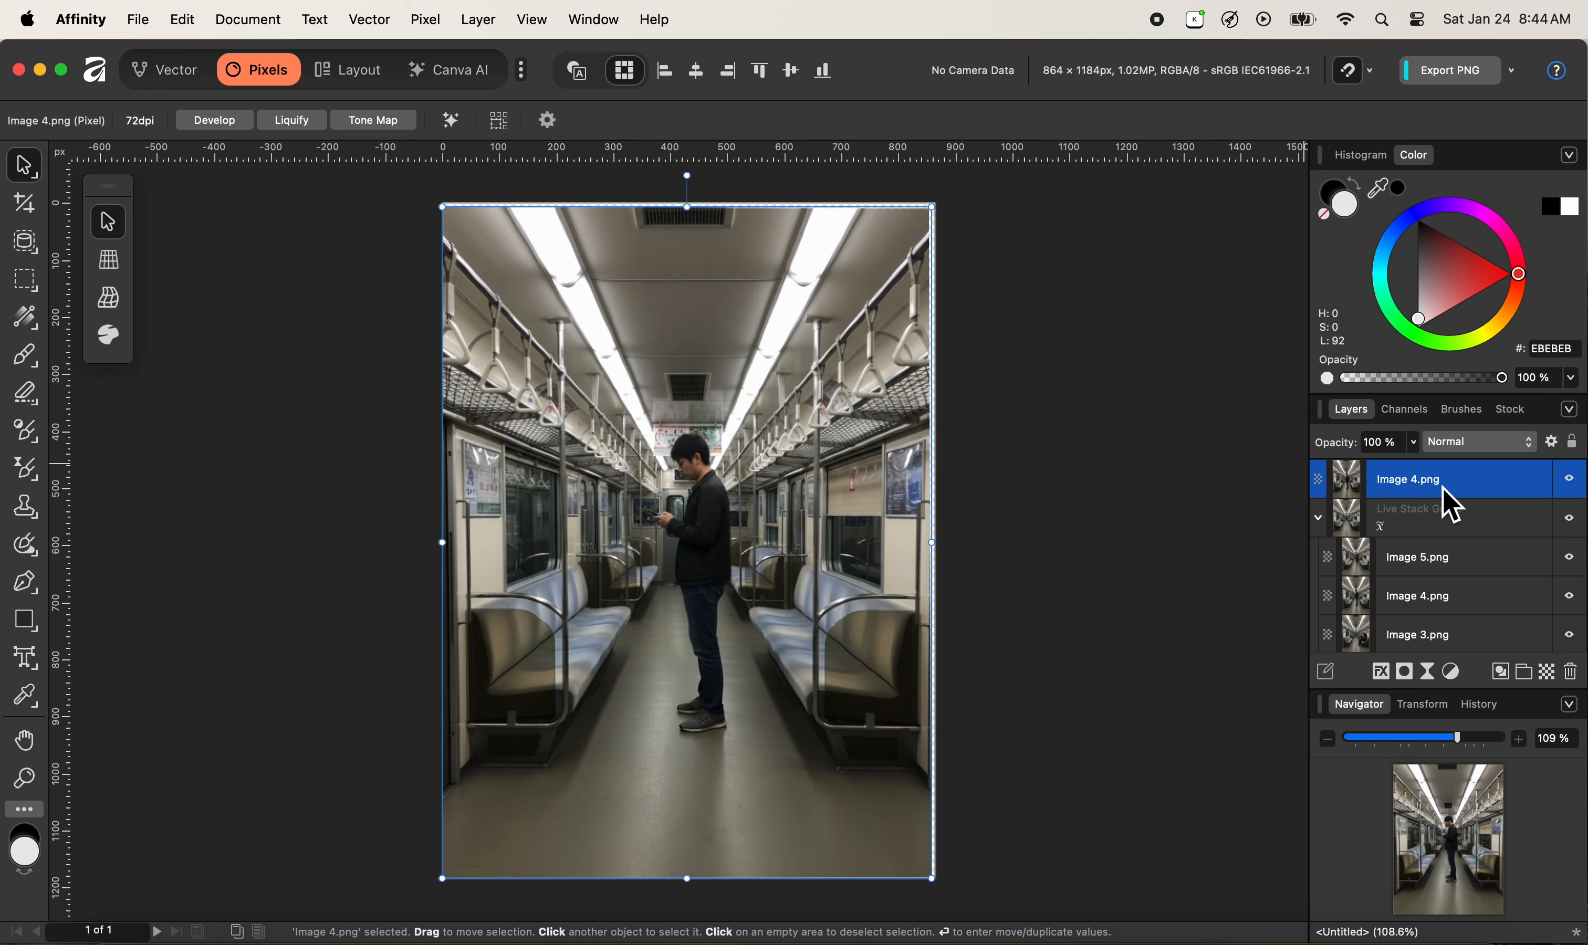
Select the man standing in the aisle on the top Image 4.png layer with the Object Selection tool
drag(963, 372, 548, 250)
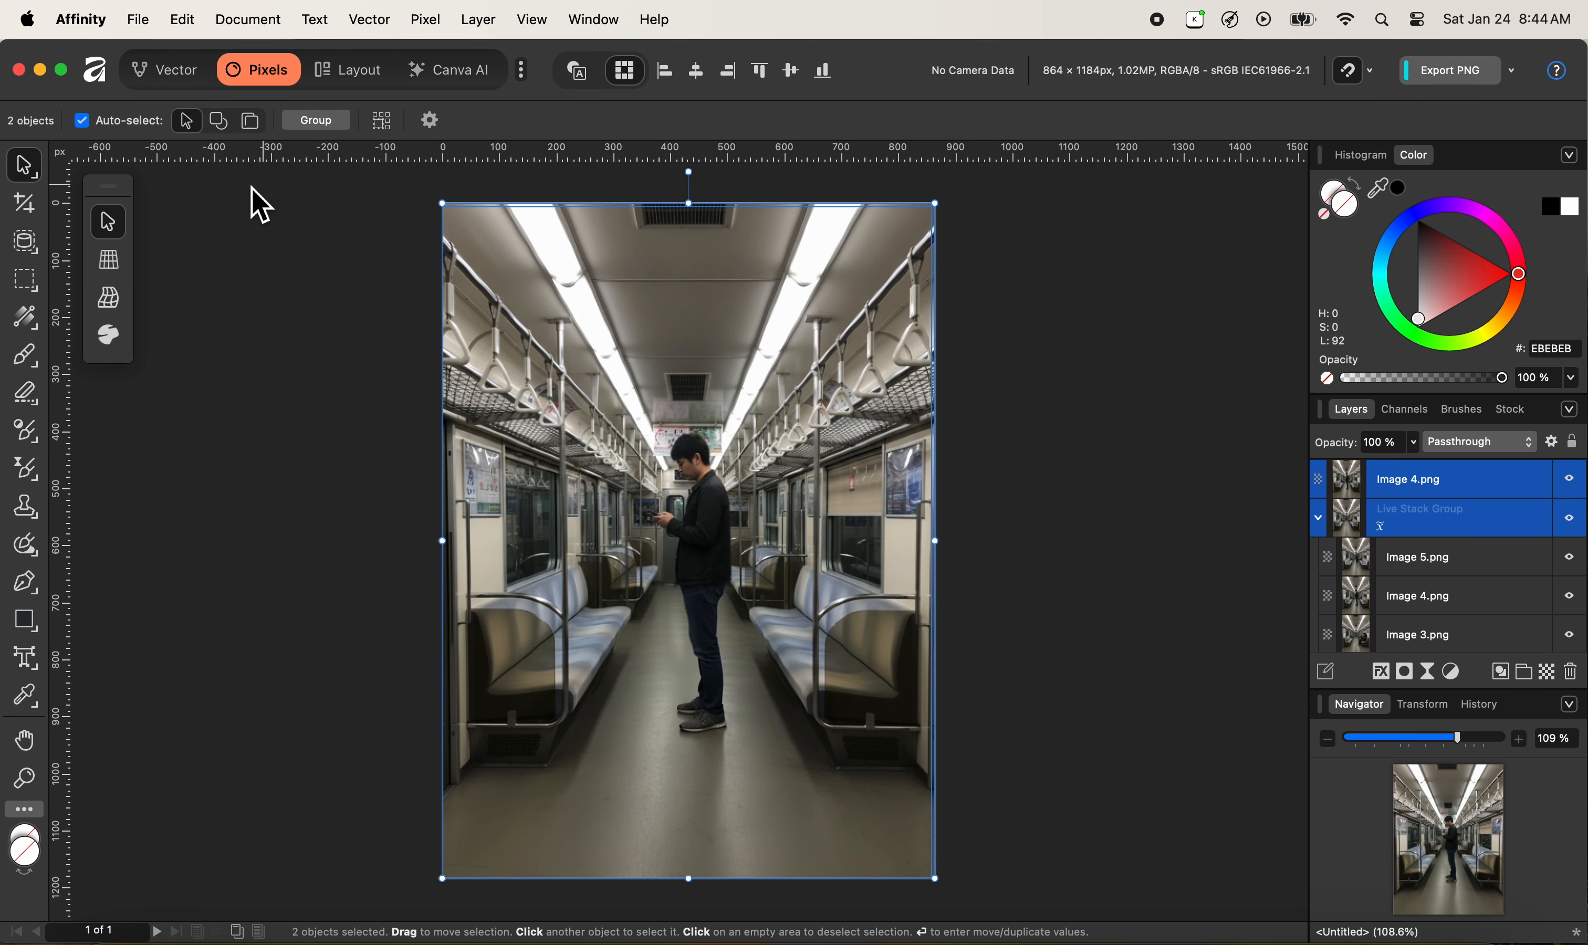
click(29, 249)
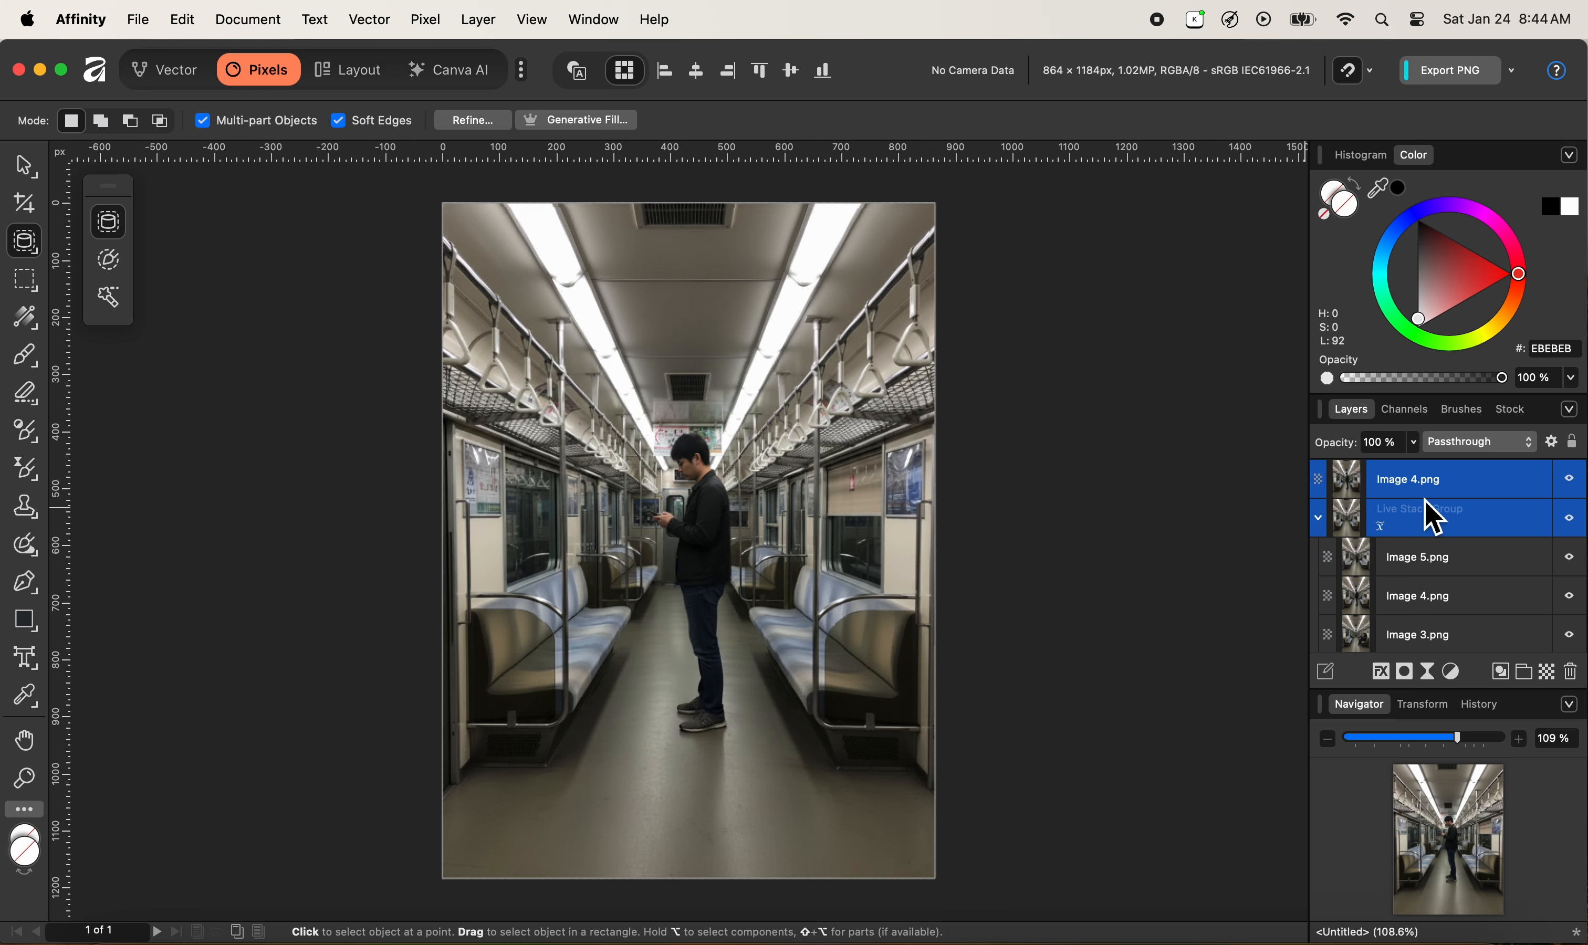
click(1441, 492)
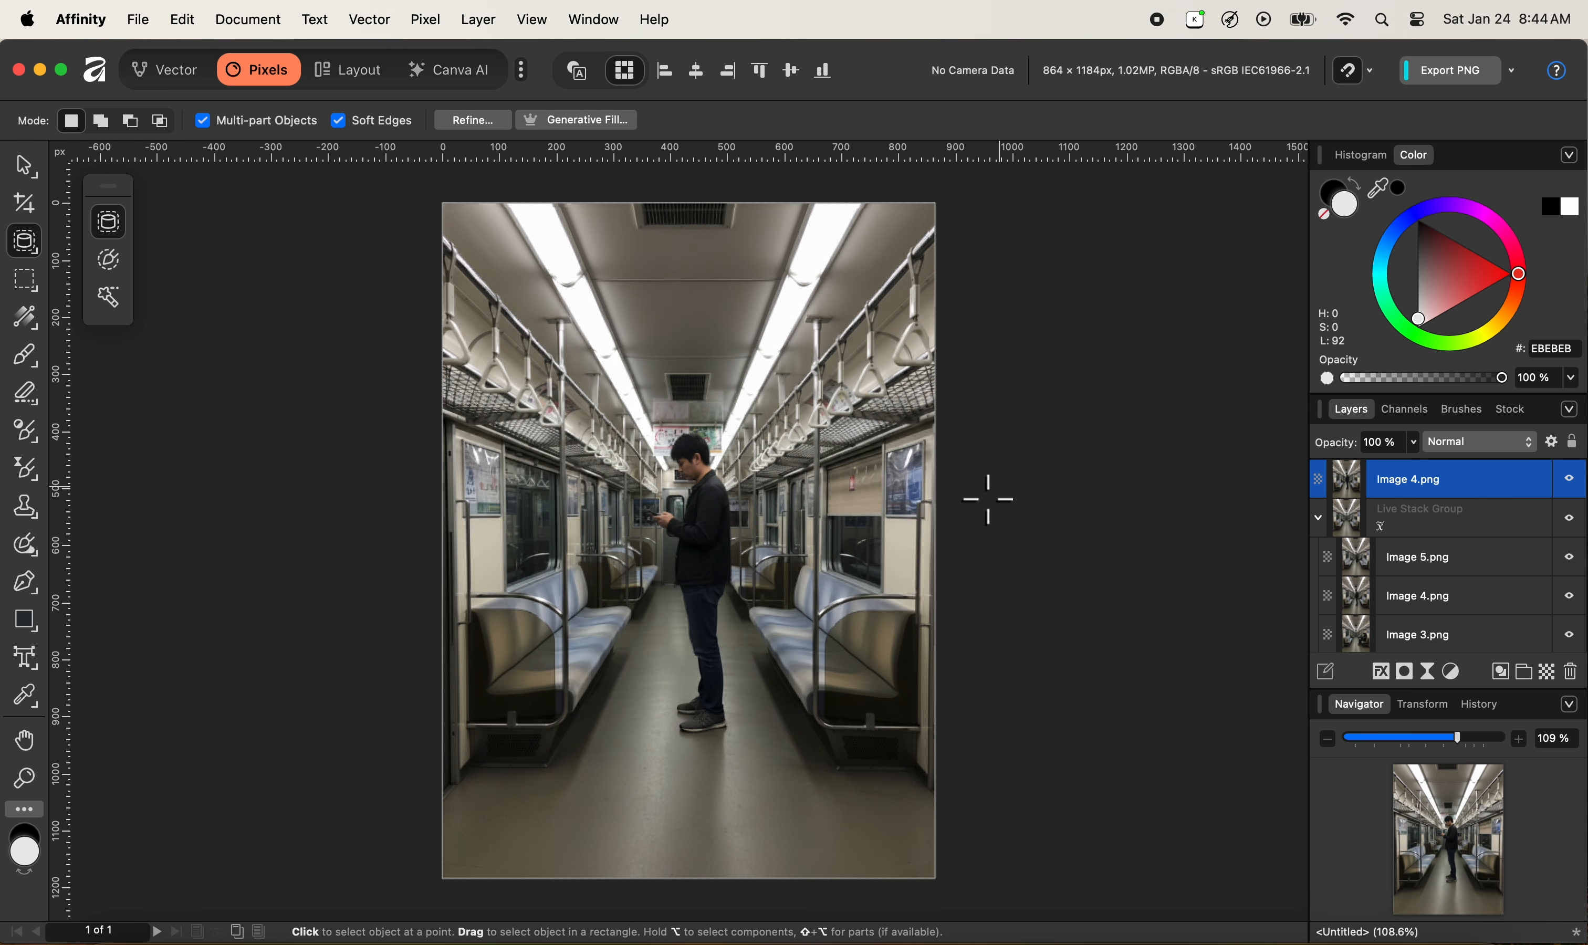
click(720, 546)
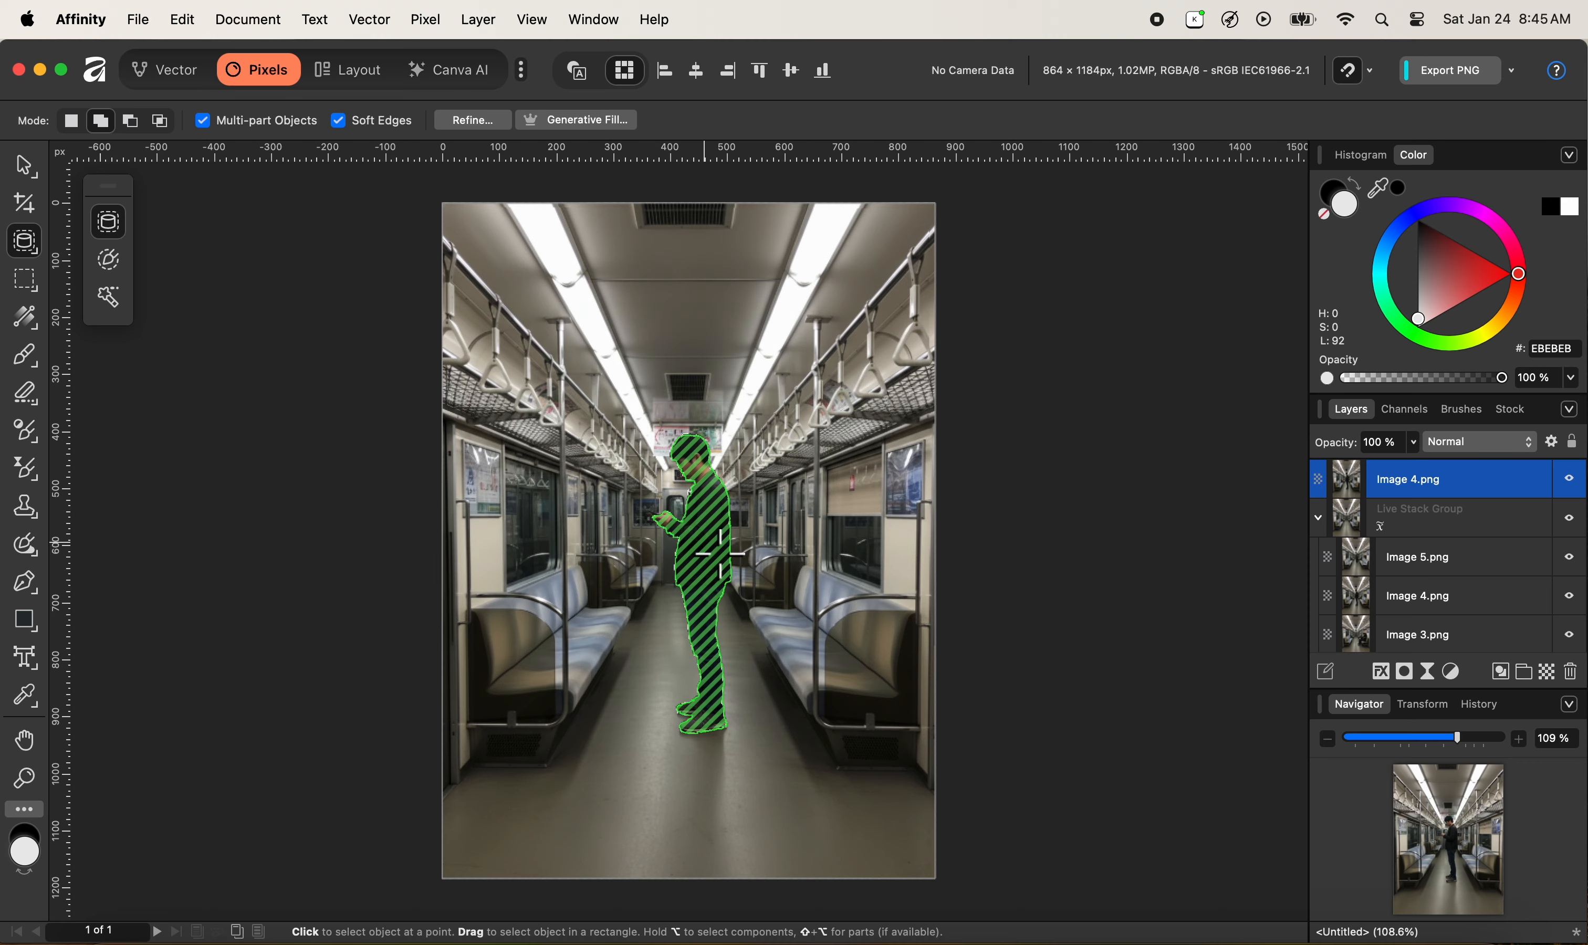
Mask the top Image 4.png layer to the selected man, clearing the selection, and collapse the Live Stack Group
click(1409, 674)
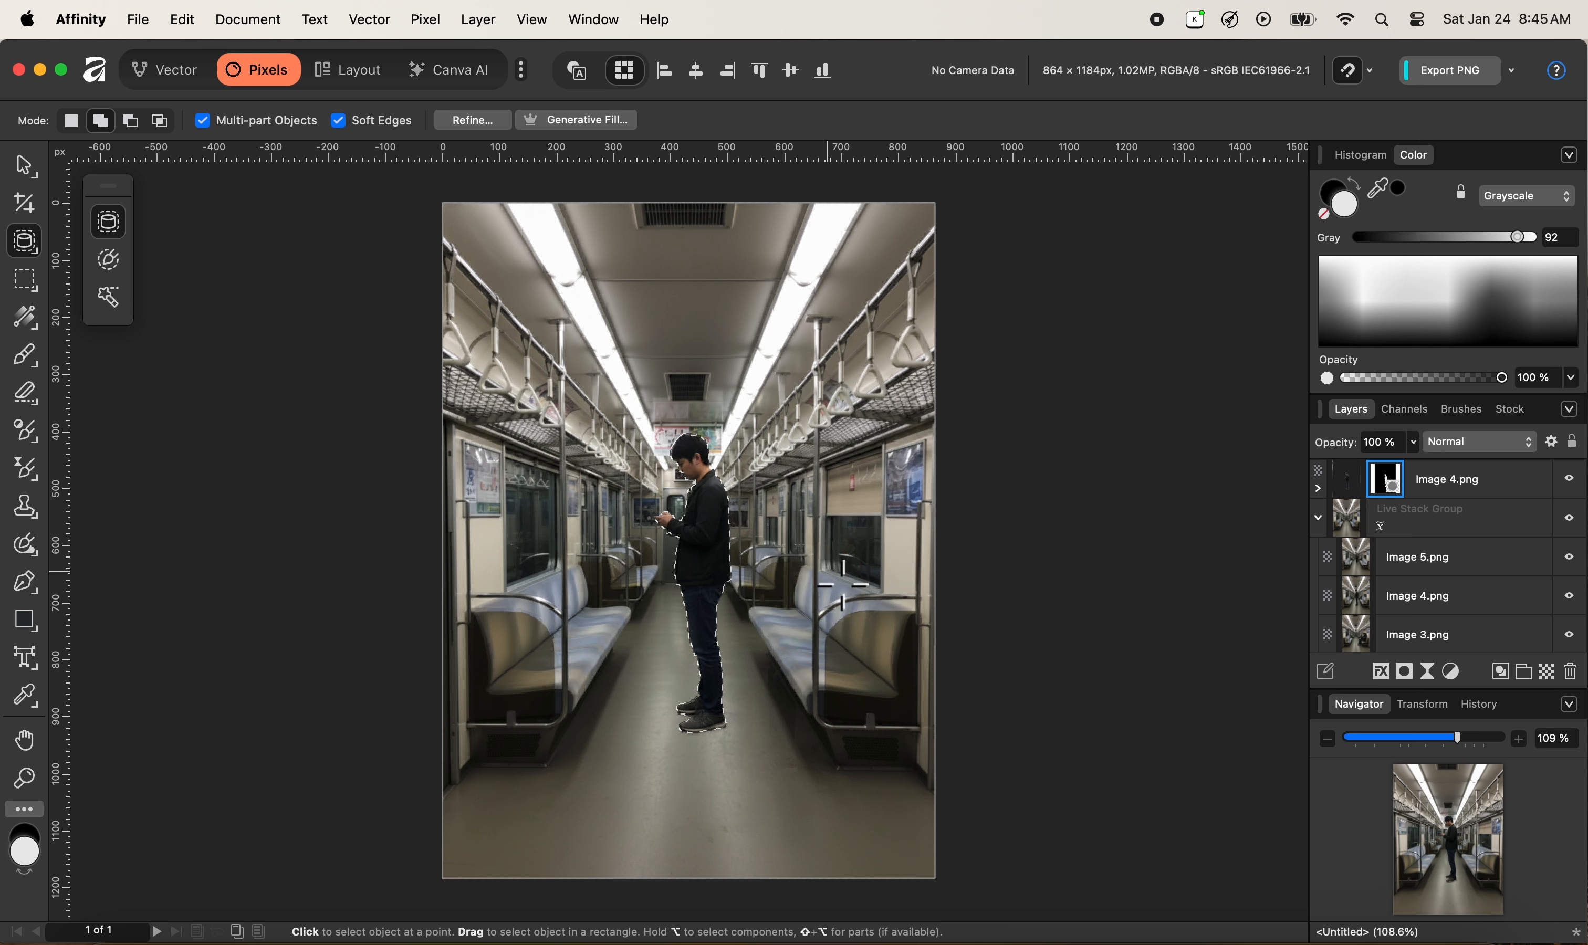
key(super)
key(super+d)
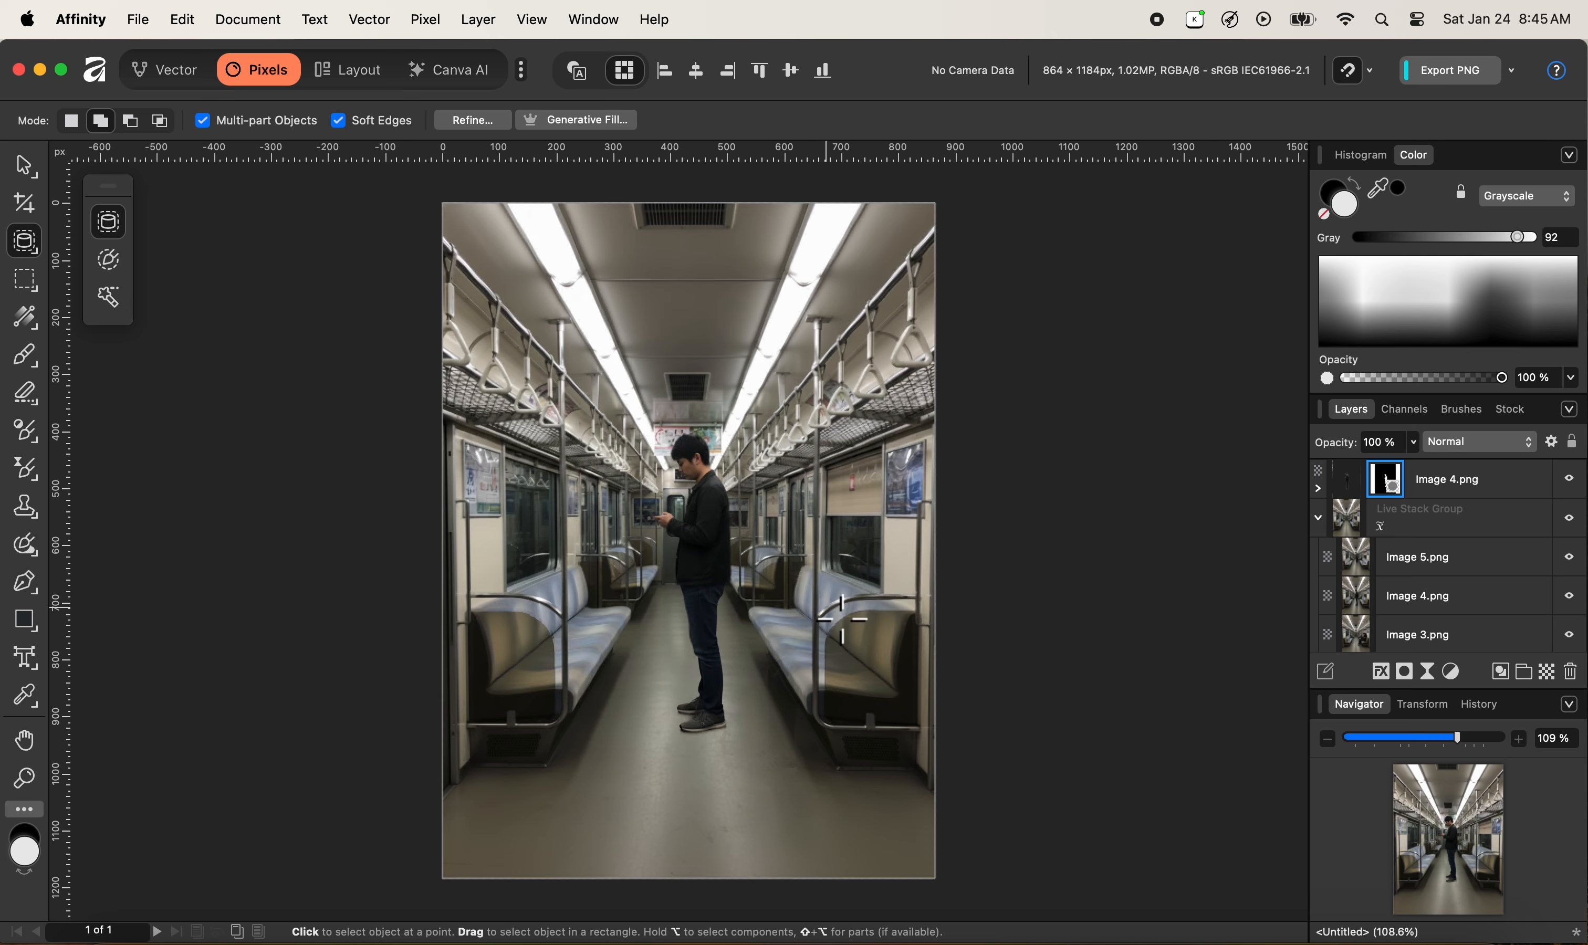
click(1319, 518)
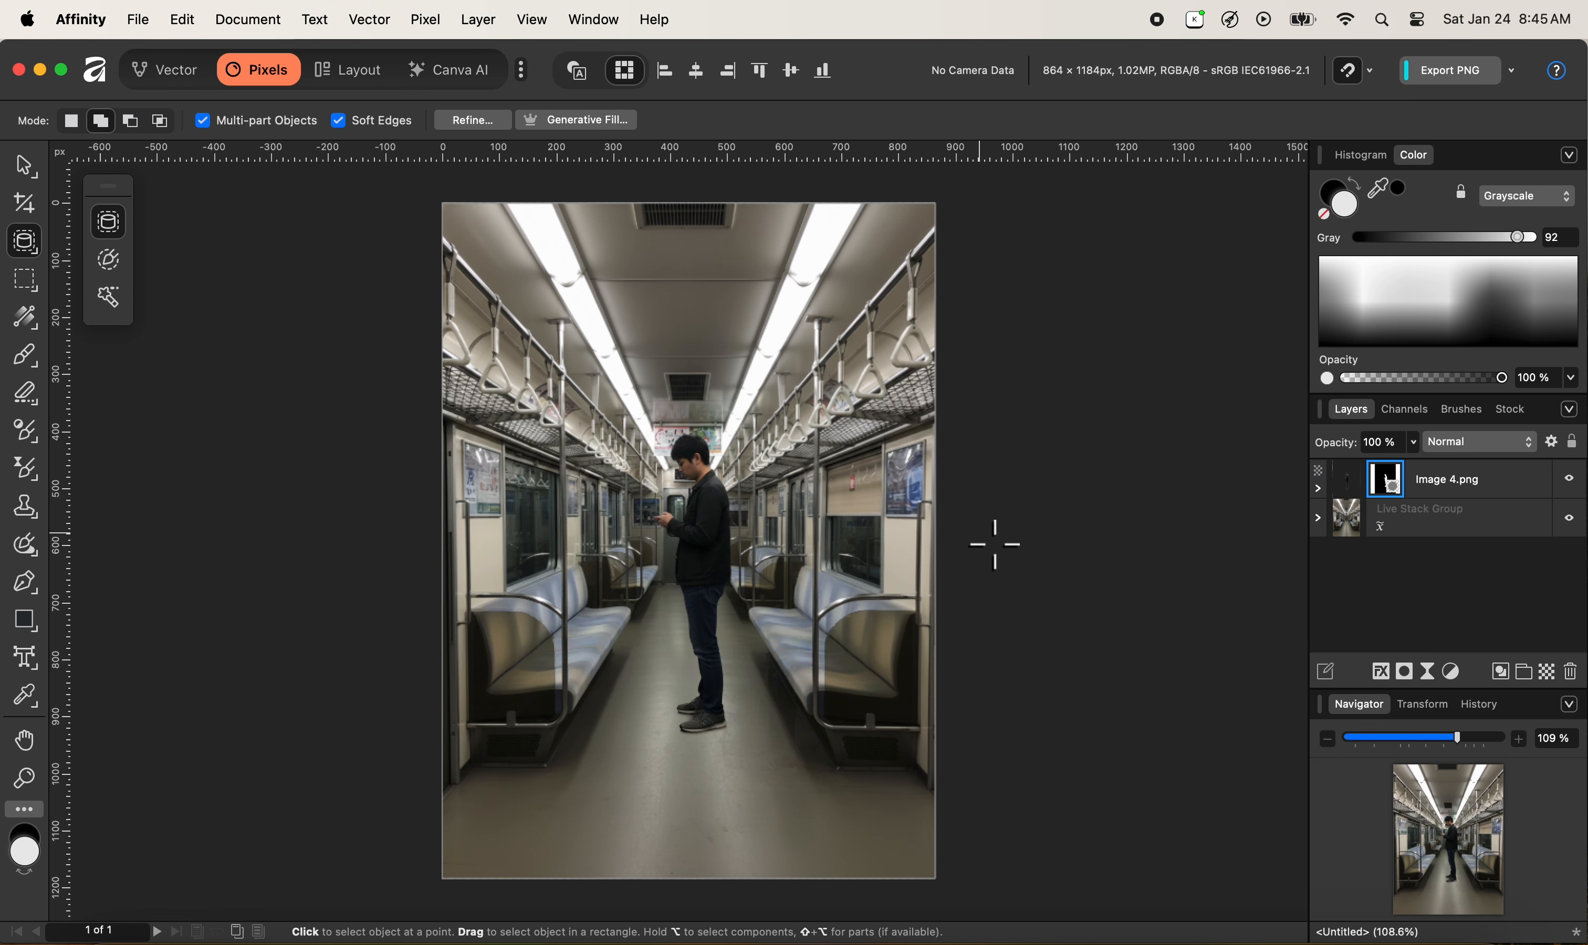